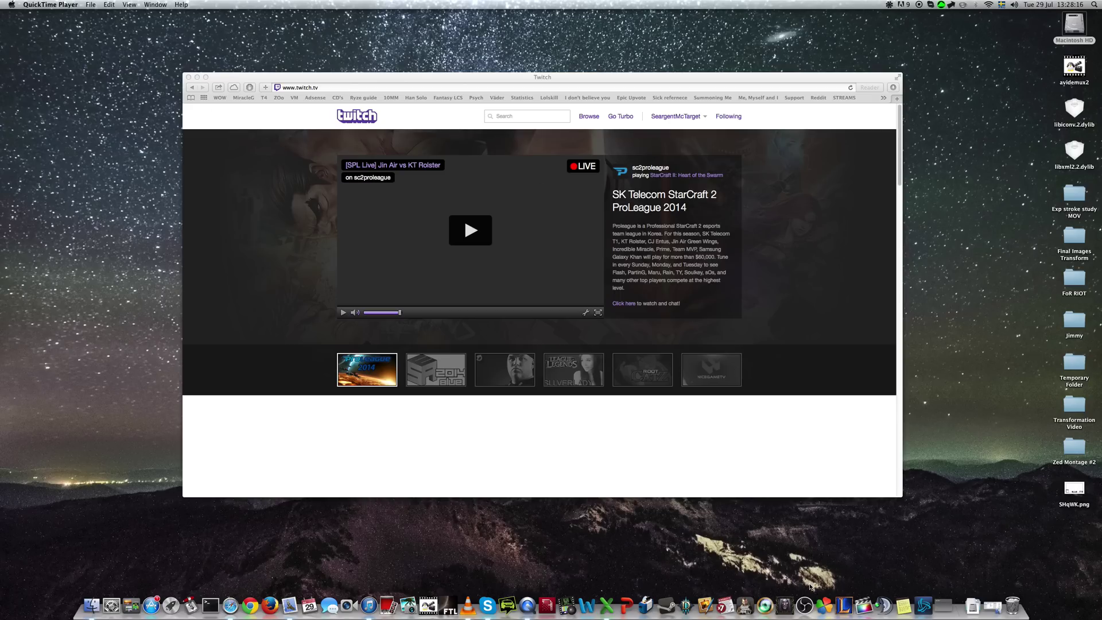
# Step: Launch OBS 0.4.2 from the Dock and move its window up and left over the Twitch page
pyautogui.click(805, 606)
pyautogui.moveTo(566, 145); pyautogui.dragTo(519, 118)
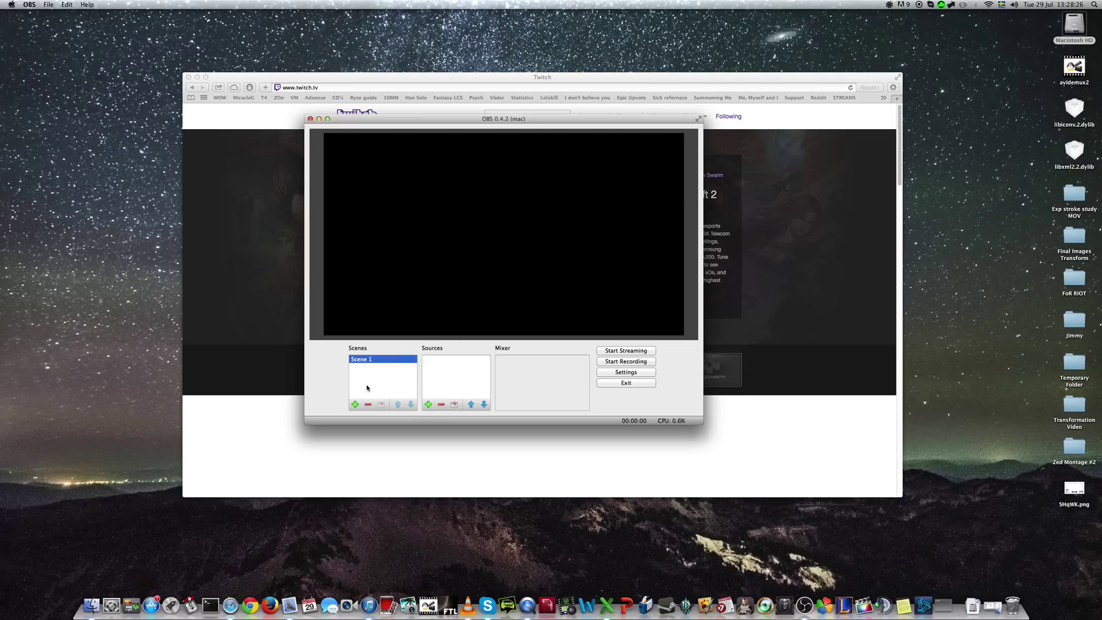
# Step: In OBS settings, keep English as the interface language
pyautogui.click(630, 372)
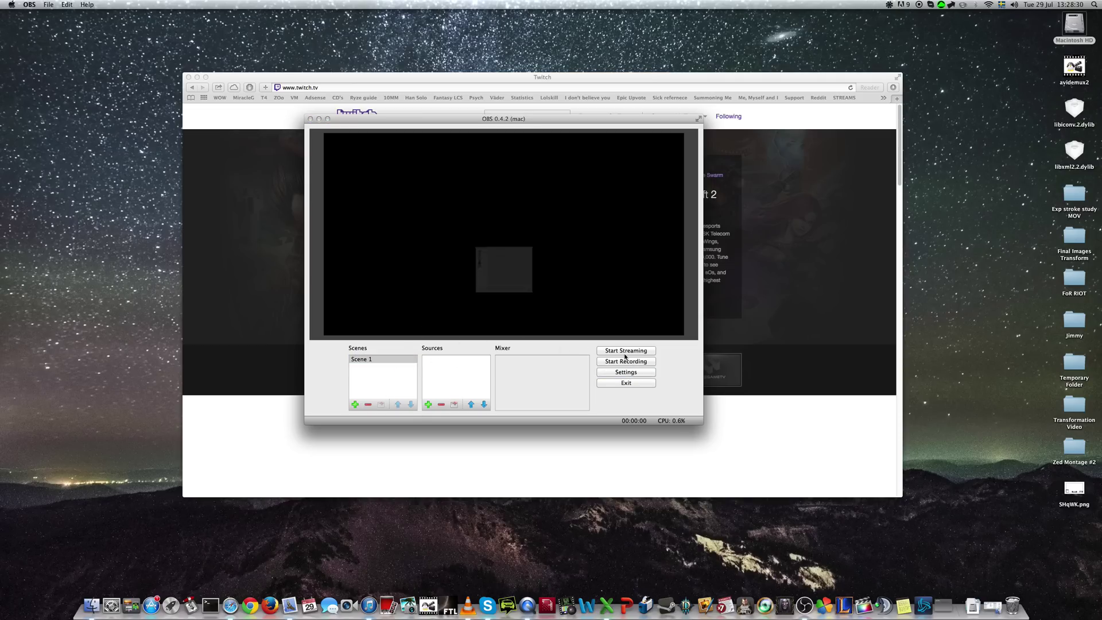
pyautogui.click(511, 185)
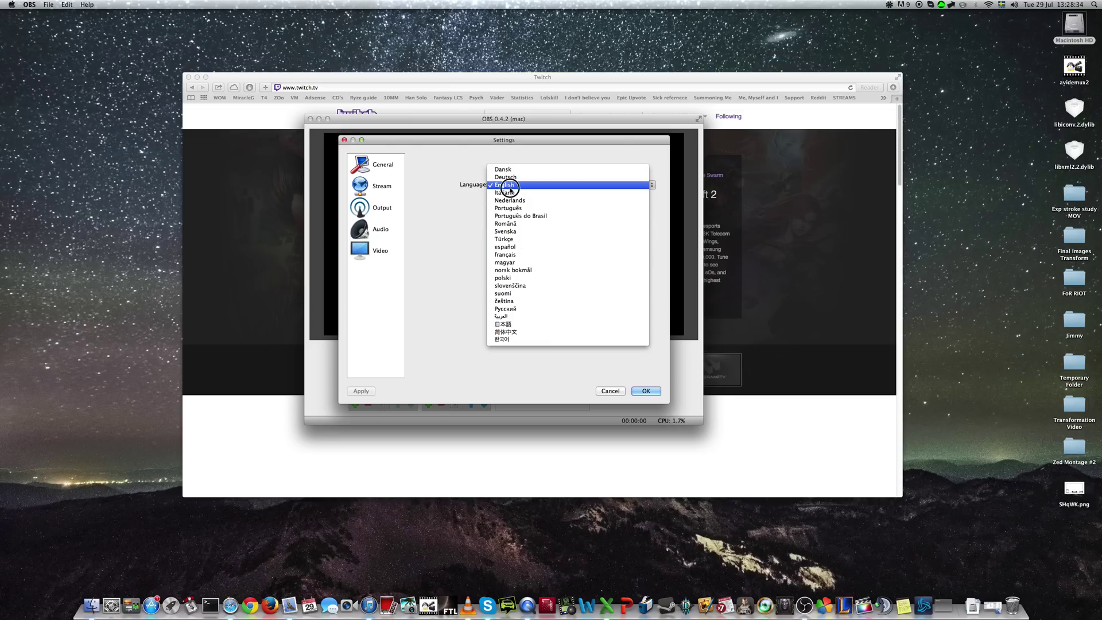
pyautogui.click(511, 184)
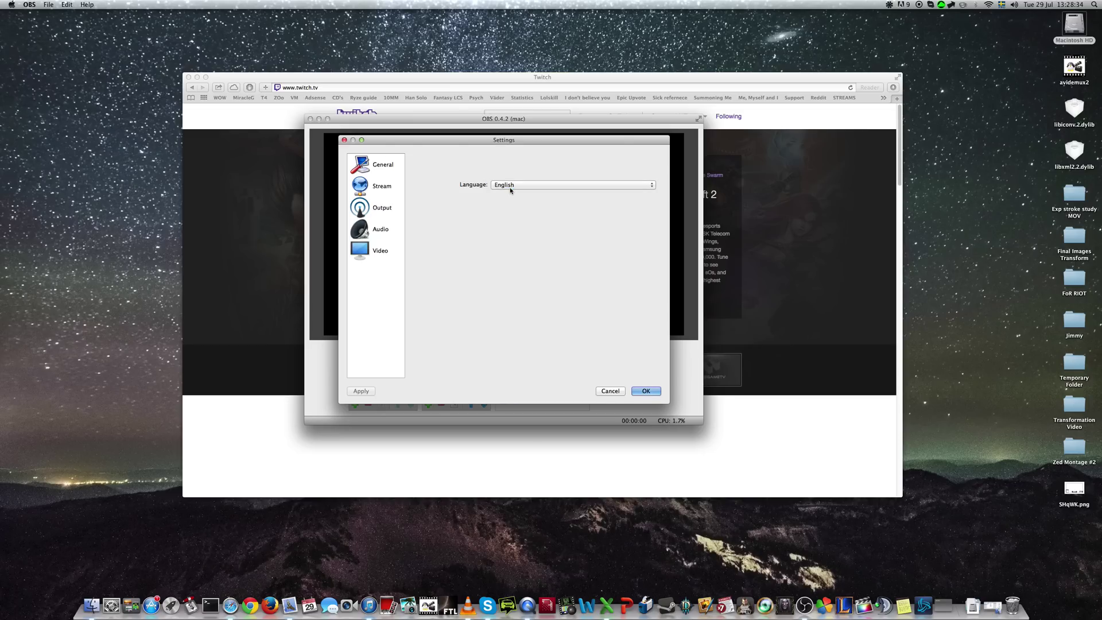
# Step: Confirm the stream uses Streaming Services on the EU: Stockholm, SE server, then return to Twitch
pyautogui.click(382, 186)
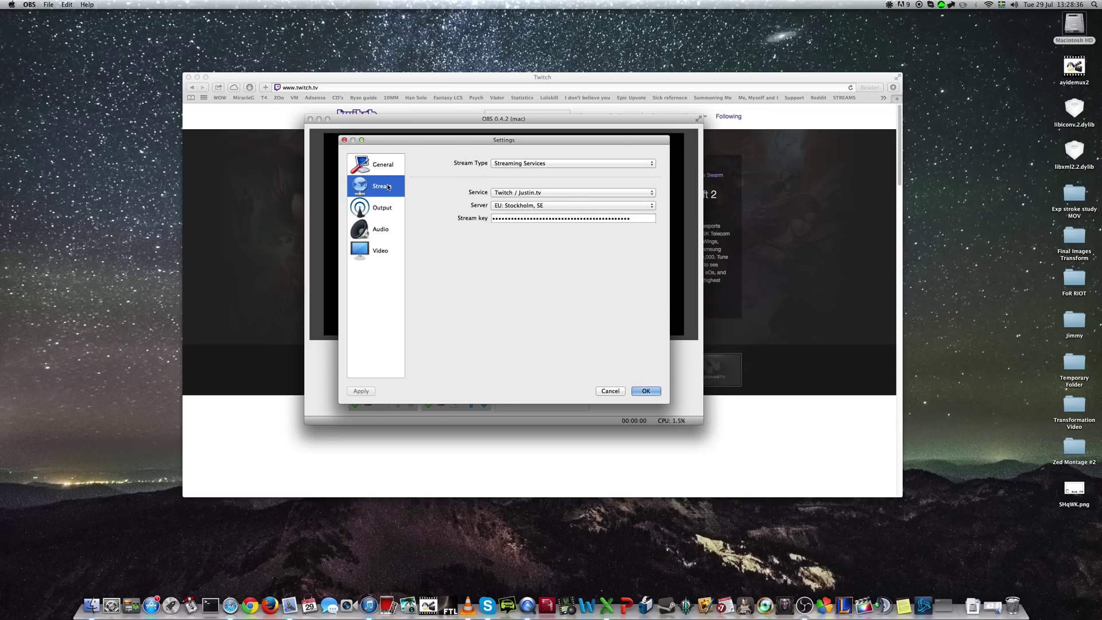
pyautogui.click(554, 172)
pyautogui.click(558, 167)
pyautogui.click(530, 202)
pyautogui.click(523, 205)
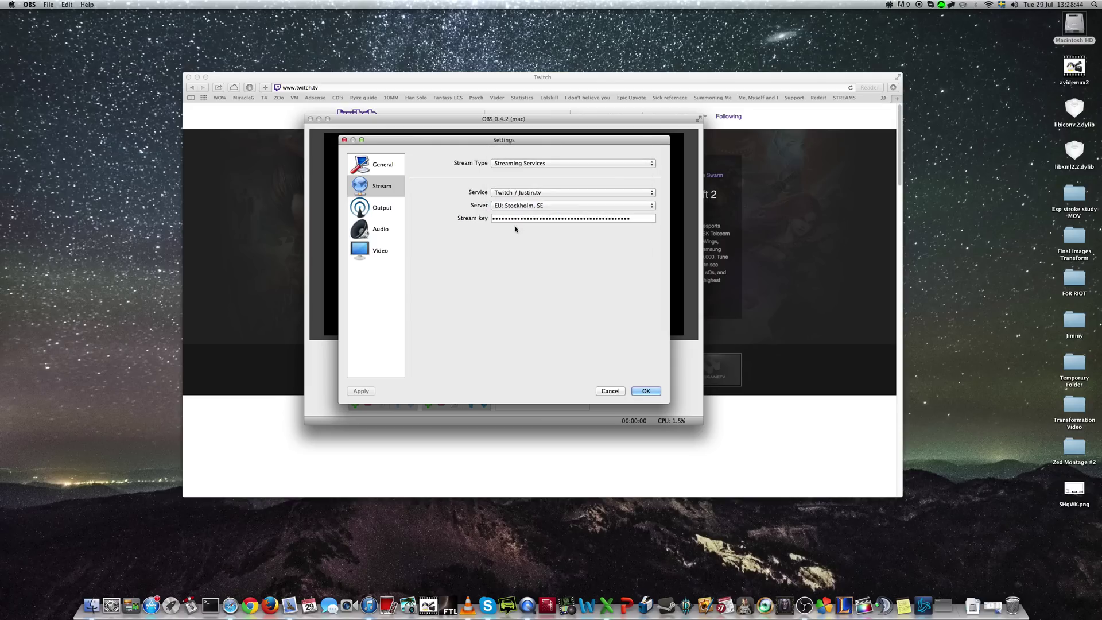
pyautogui.moveTo(754, 79); pyautogui.dragTo(784, 69)
# Step: Reveal the stream key on the Twitch dashboard's Stream Key page and copy it
pyautogui.click(724, 108)
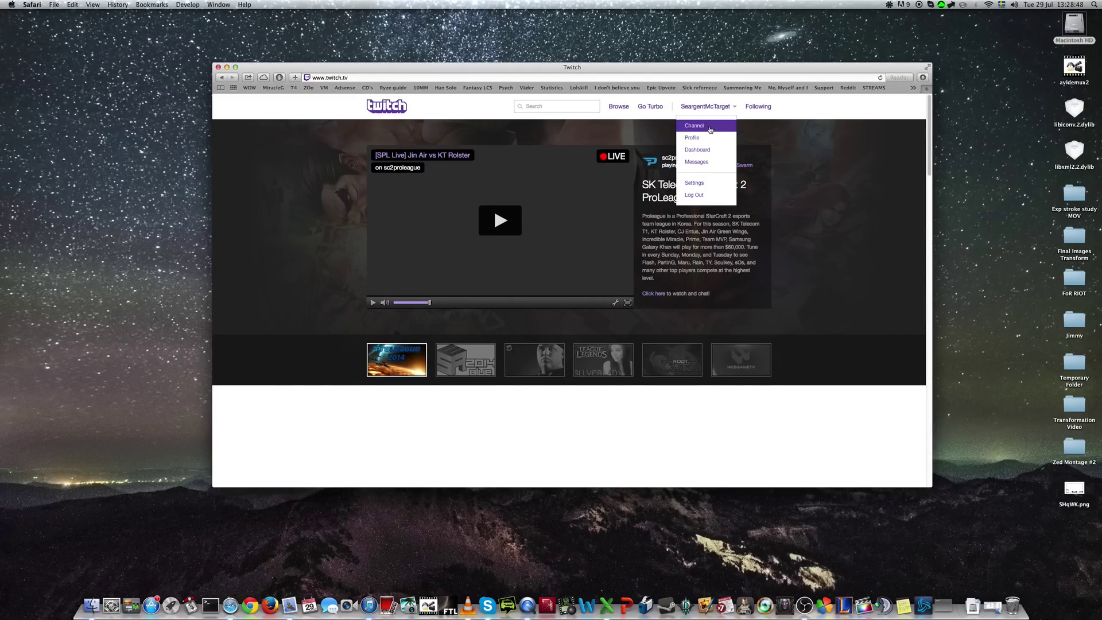
pyautogui.click(702, 150)
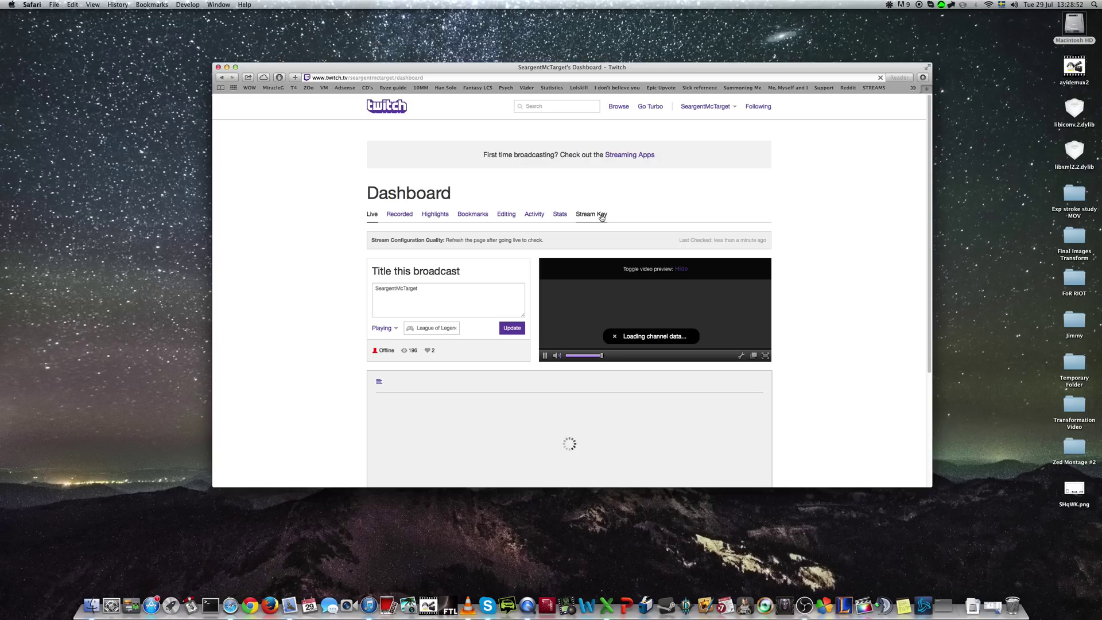
pyautogui.click(600, 215)
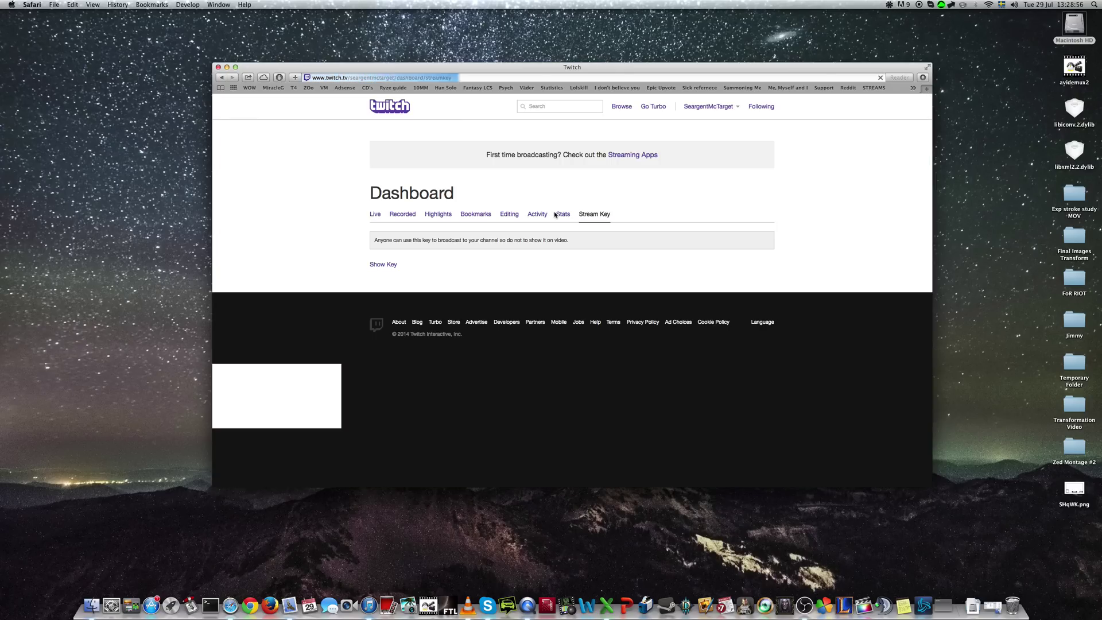
pyautogui.click(391, 264)
pyautogui.doubleClick(422, 265)
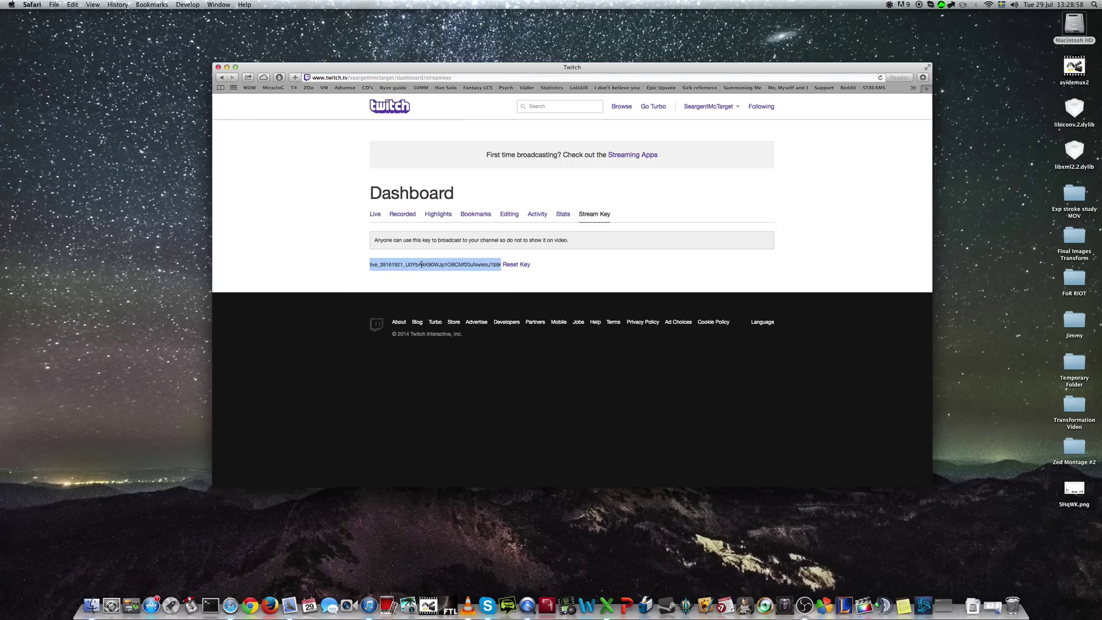
pyautogui.press('super+c')
# Step: Paste the copied Twitch stream key into OBS's Stream key field
pyautogui.click(227, 67)
pyautogui.click(512, 219)
pyautogui.press('super+a')
pyautogui.press('super+v')
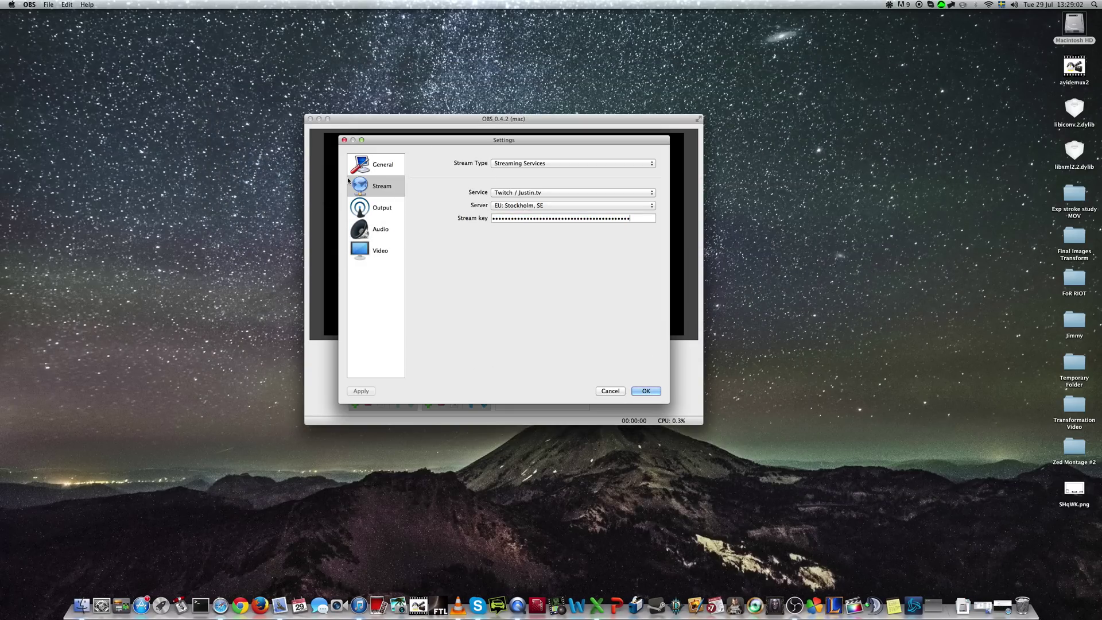
# Step: On the Output page, confirm video bitrate 5000 and audio bitrate 256
pyautogui.click(381, 209)
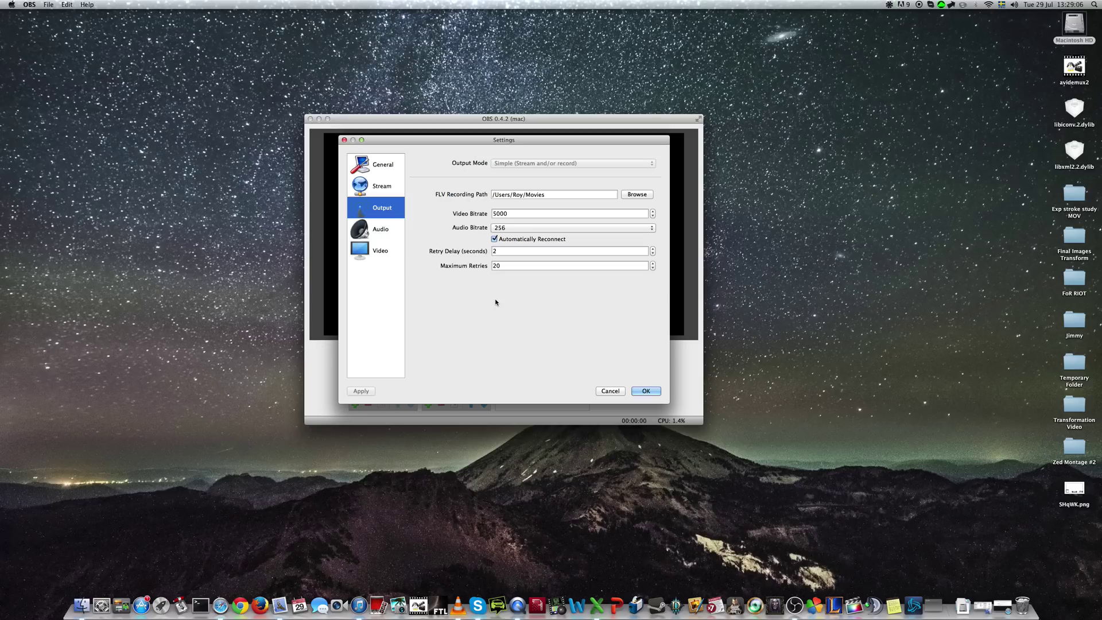
pyautogui.doubleClick(511, 214)
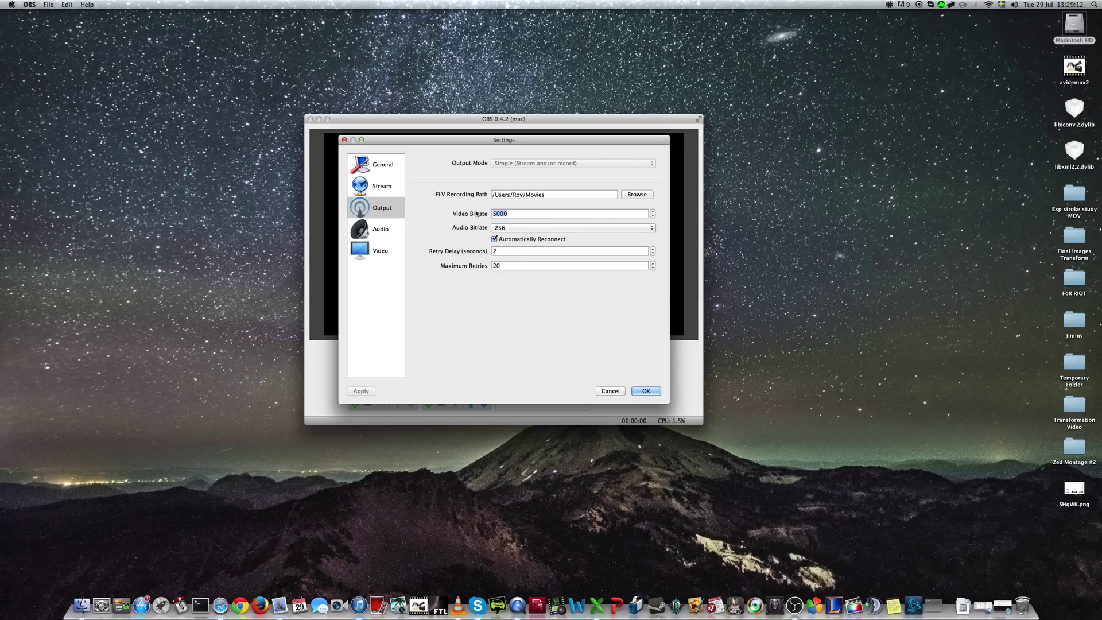
pyautogui.press('XF86MonBrightnessUp')
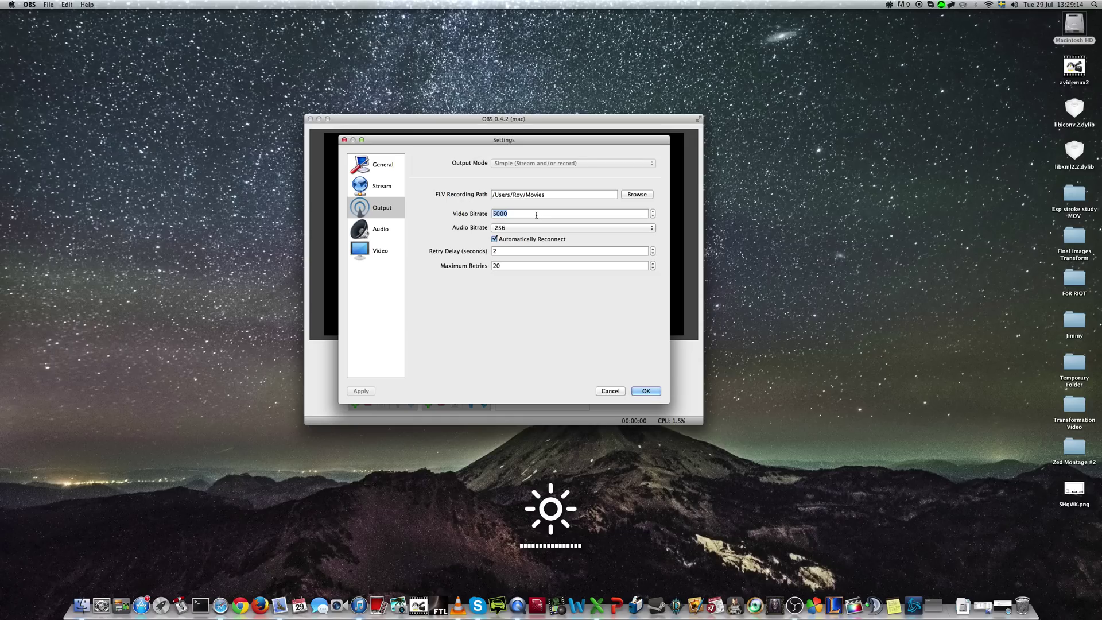
pyautogui.press('XF86MonBrightnessUp')
pyautogui.click(518, 227)
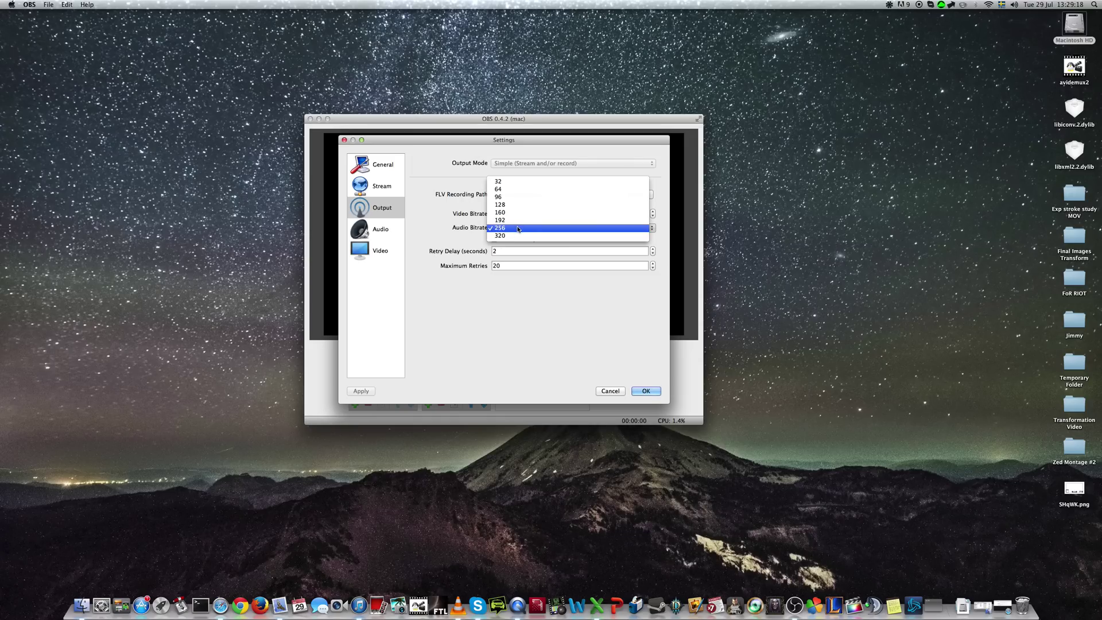
pyautogui.click(517, 228)
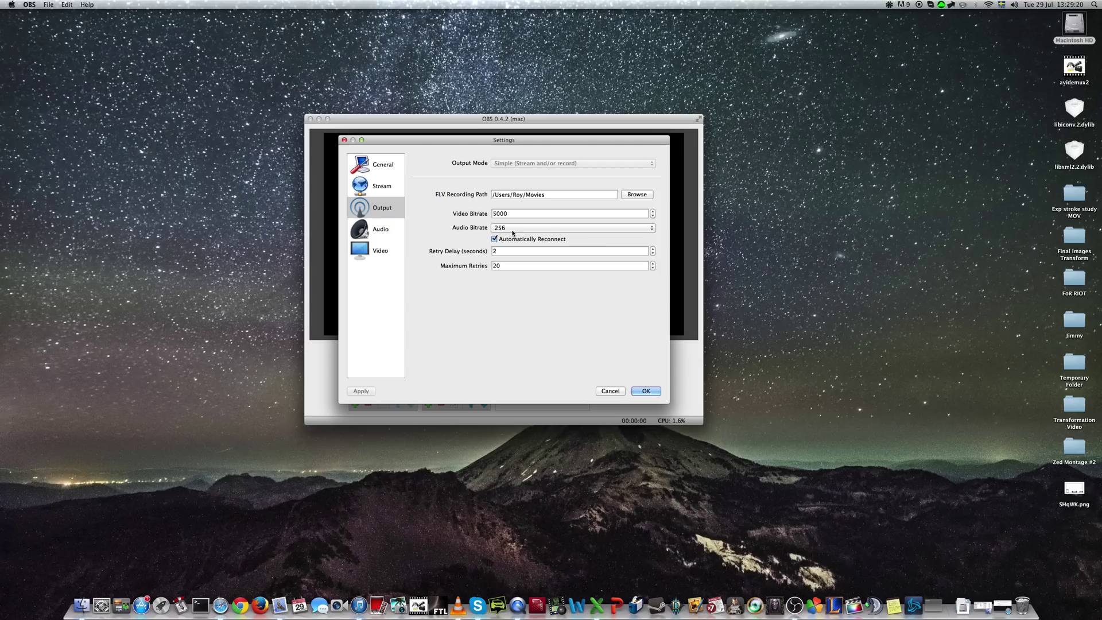
# Step: Review Audio, then choose 1920x1080 as the scaled resolution under Video and confirm with OK
pyautogui.click(379, 229)
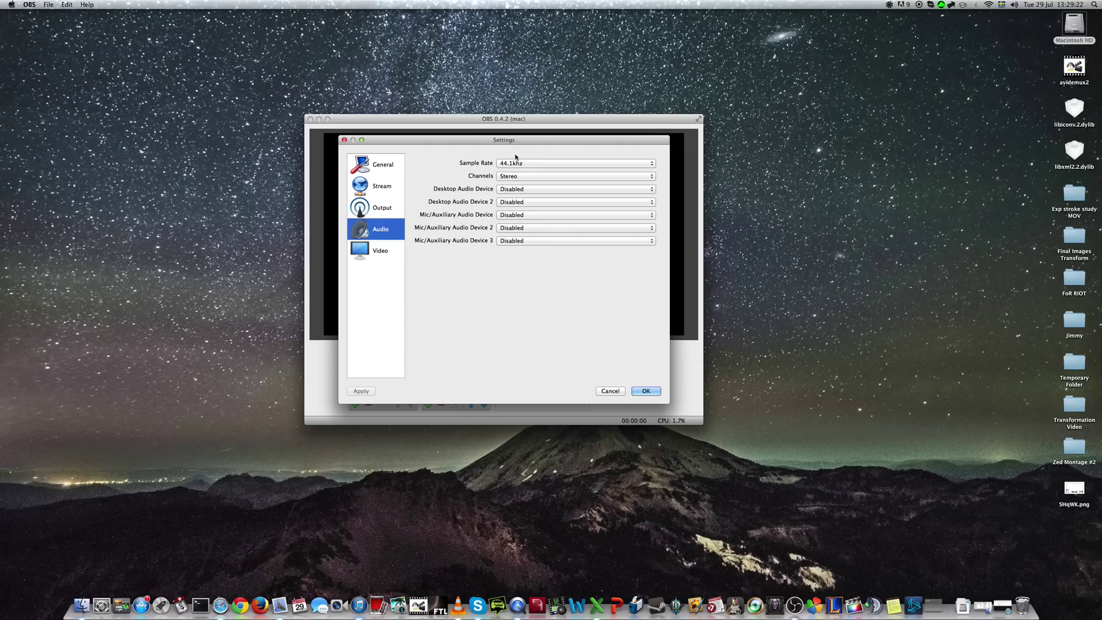
pyautogui.click(383, 251)
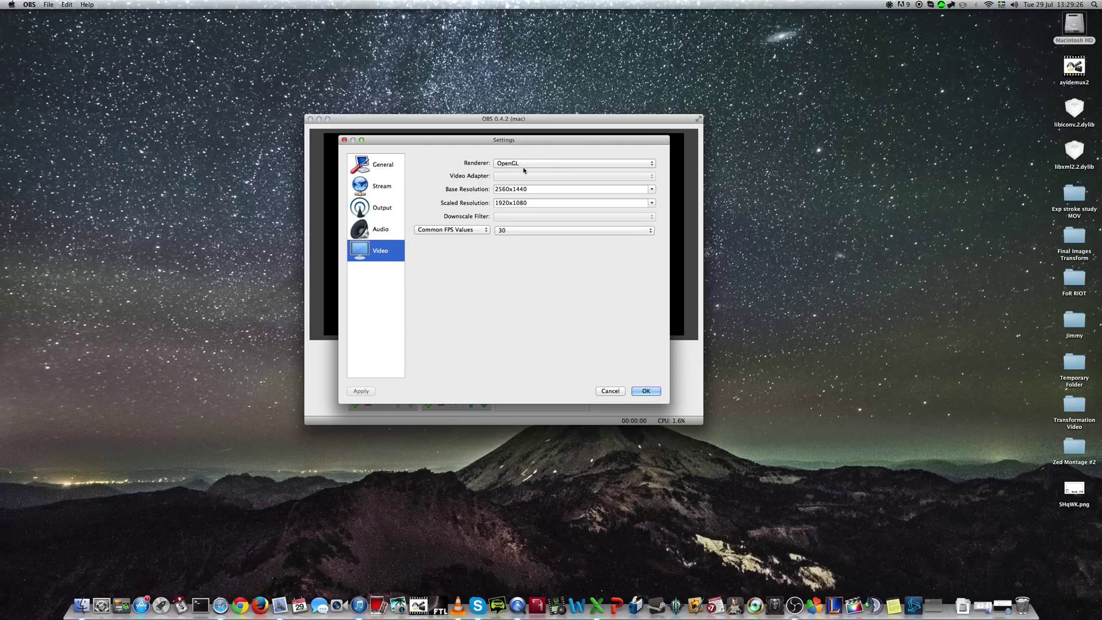
pyautogui.press('XF86MonBrightnessUp')
pyautogui.click(652, 202)
pyautogui.click(626, 226)
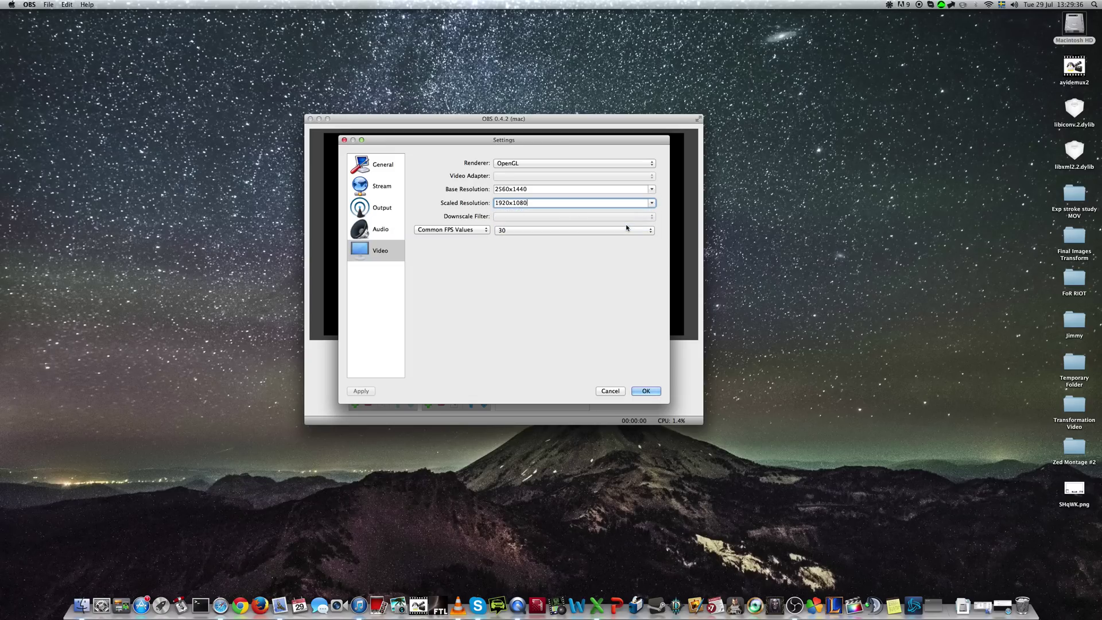
pyautogui.click(644, 391)
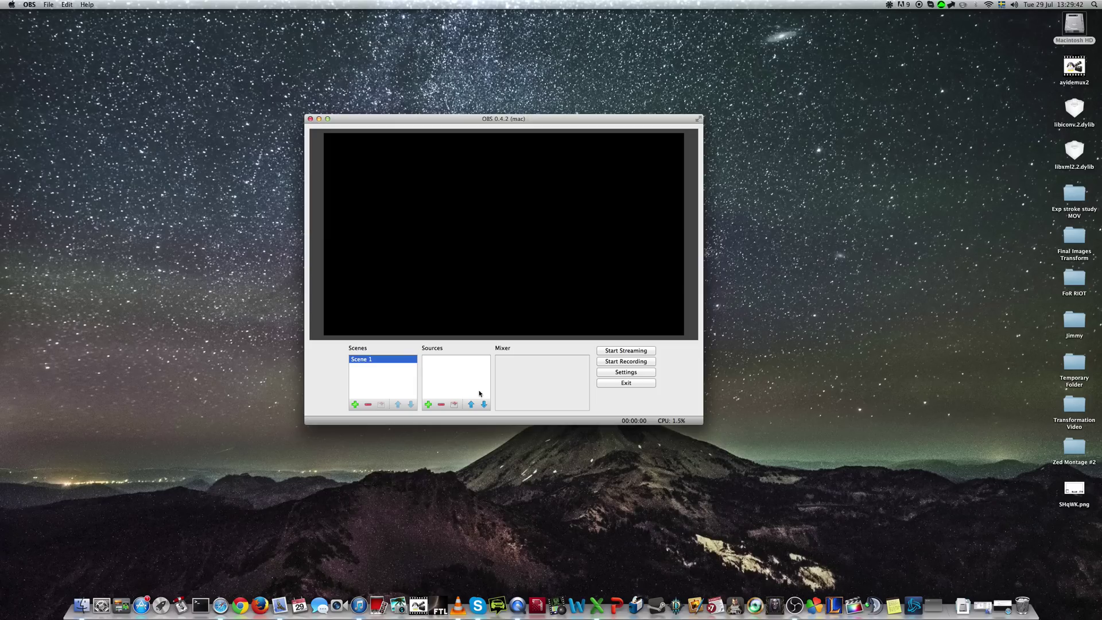
# Step: Add a Display Capture source capturing display 0, then add a new Image source
pyautogui.press('XF86MonBrightnessUp')
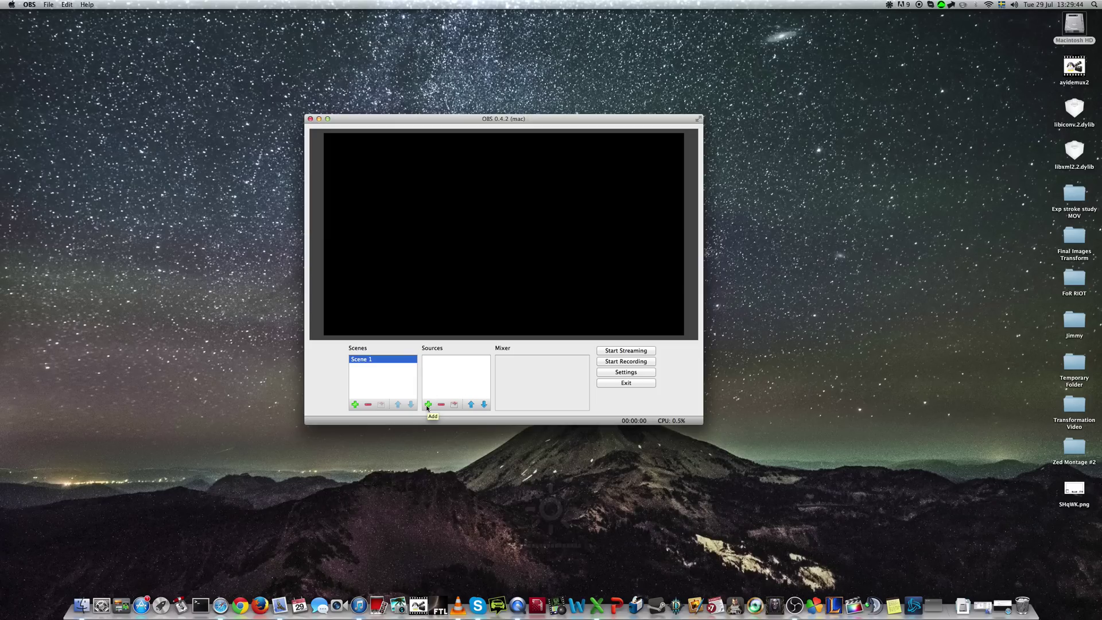
pyautogui.click(427, 405)
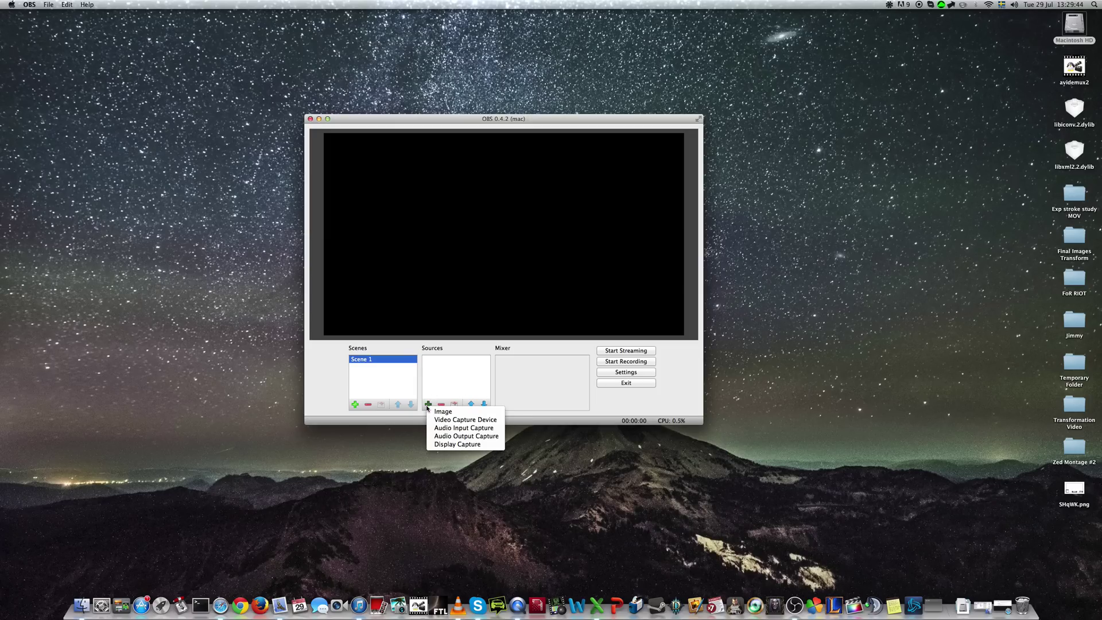
pyautogui.click(459, 447)
pyautogui.click(555, 246)
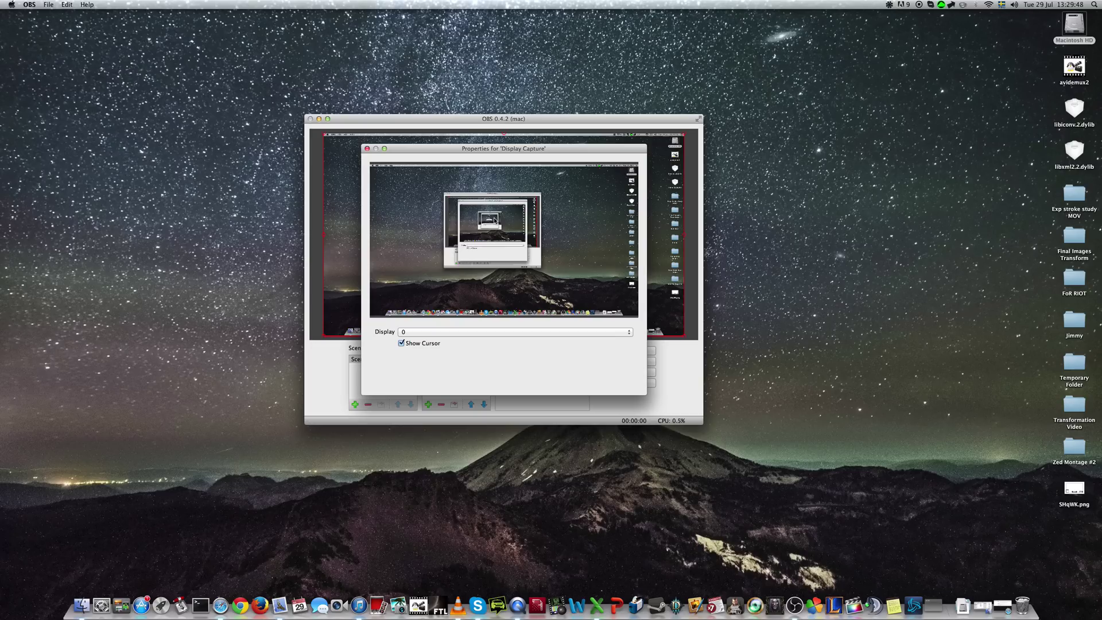
pyautogui.click(465, 332)
pyautogui.click(465, 337)
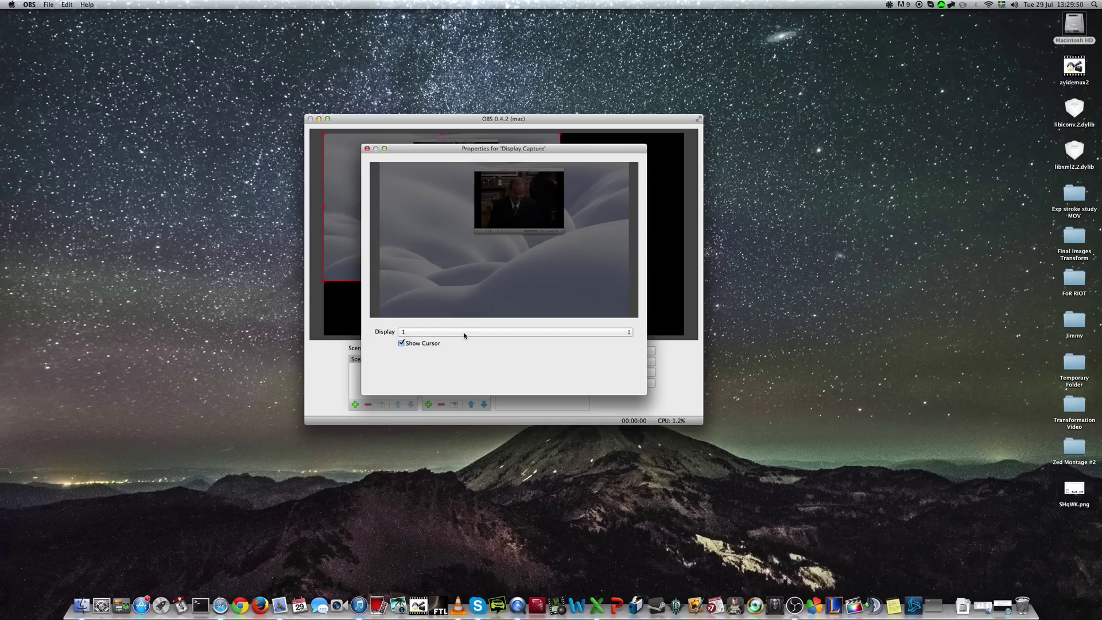
pyautogui.click(465, 333)
pyautogui.click(467, 325)
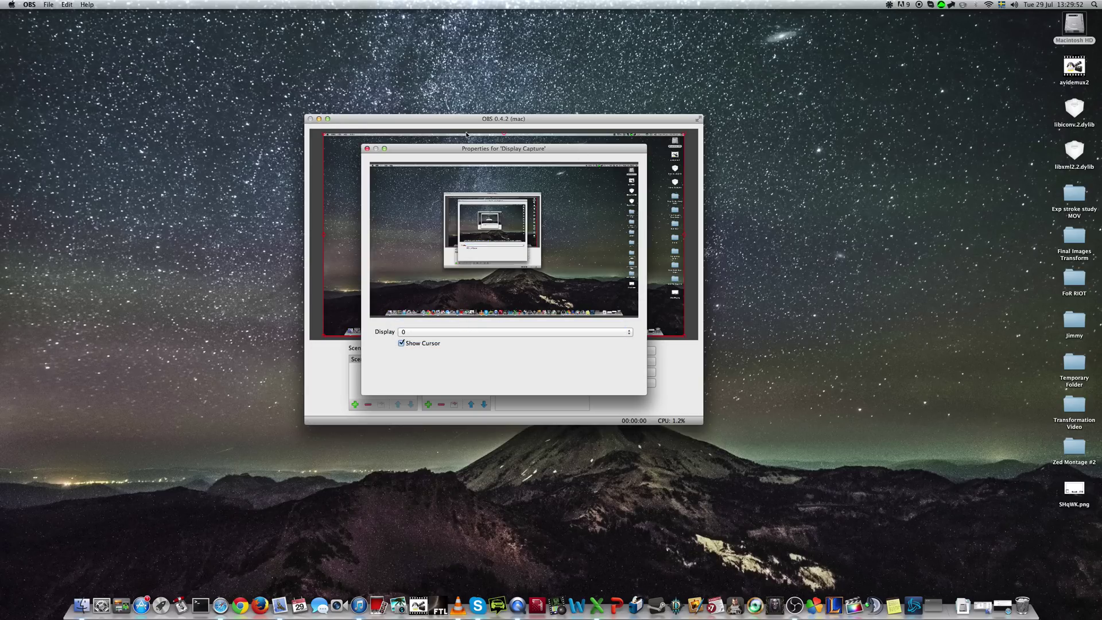
pyautogui.click(367, 149)
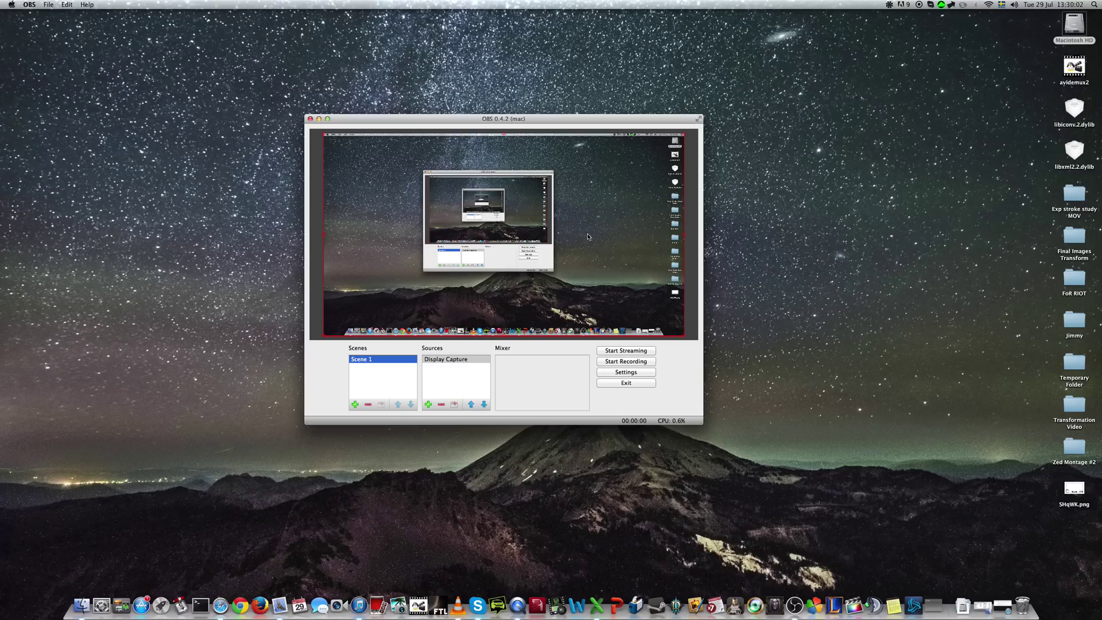
pyautogui.click(429, 406)
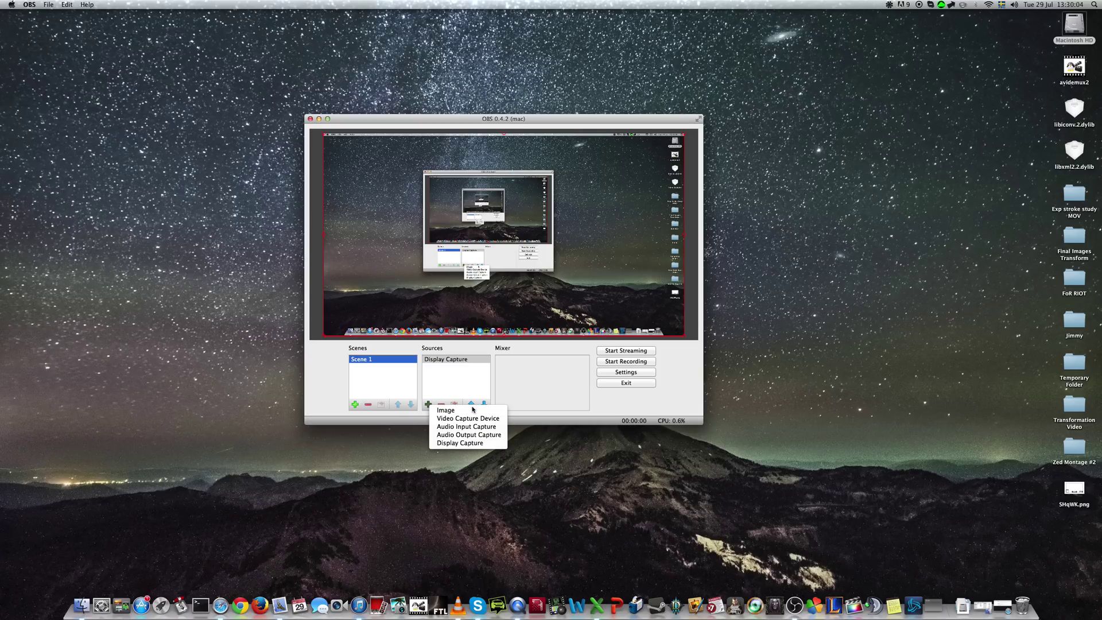
pyautogui.click(446, 410)
# Step: Load SHqWK.png from the Desktop as the Image source's file
pyautogui.click(557, 247)
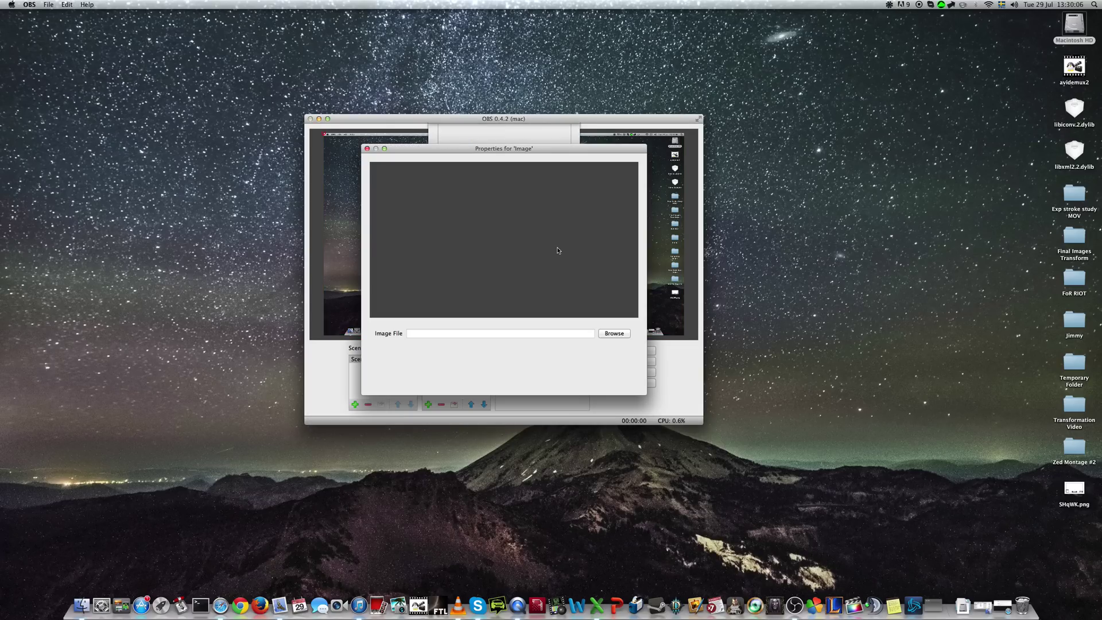
pyautogui.click(615, 333)
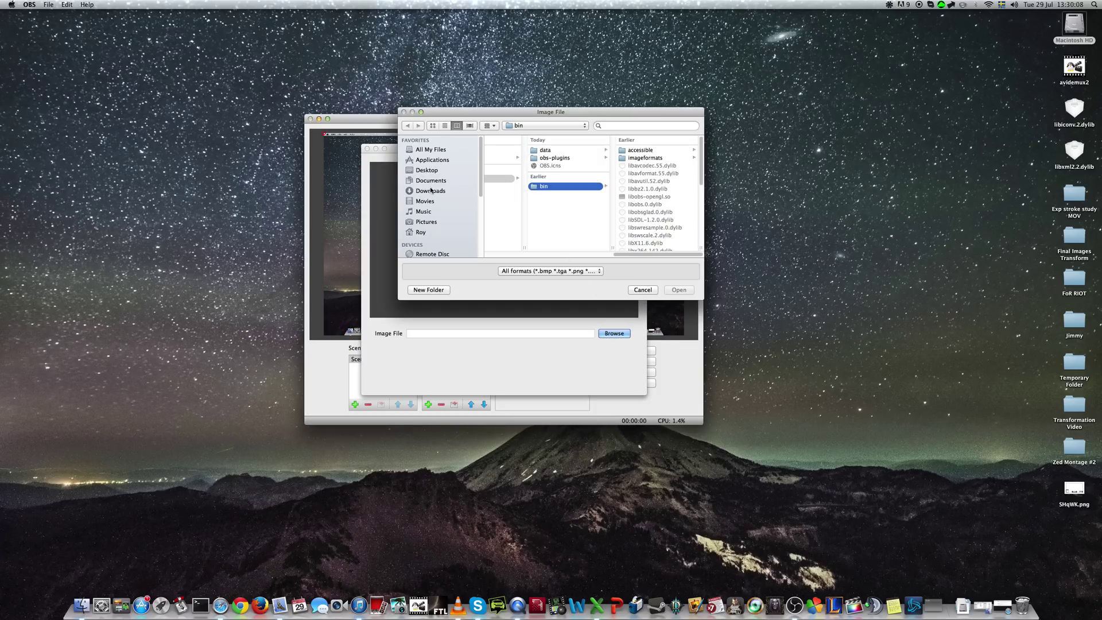
pyautogui.click(428, 170)
pyautogui.click(505, 150)
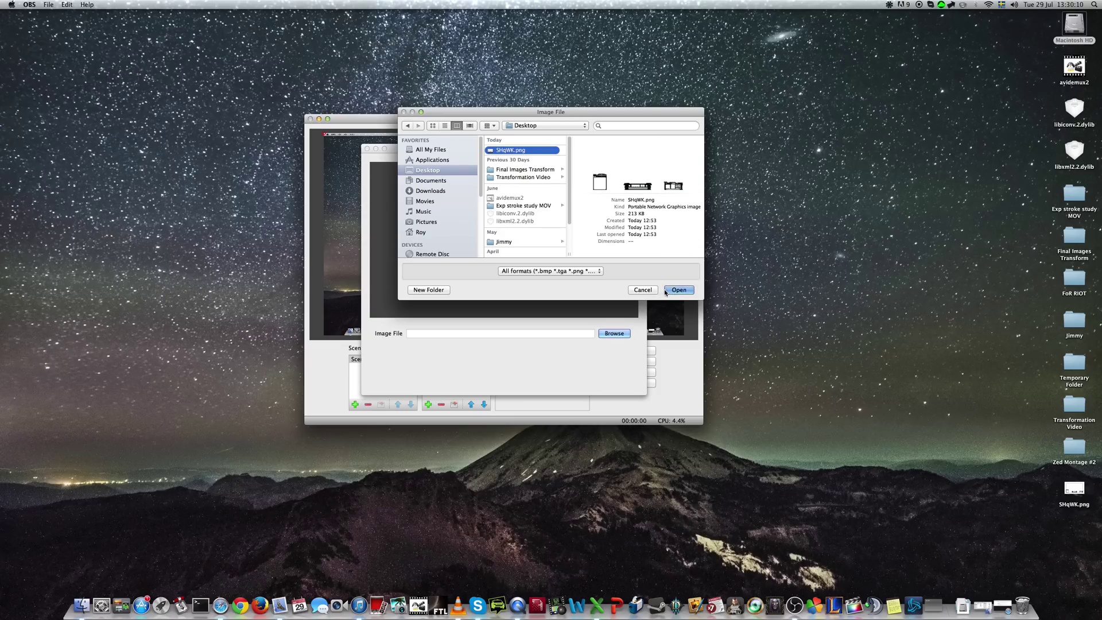
pyautogui.click(667, 292)
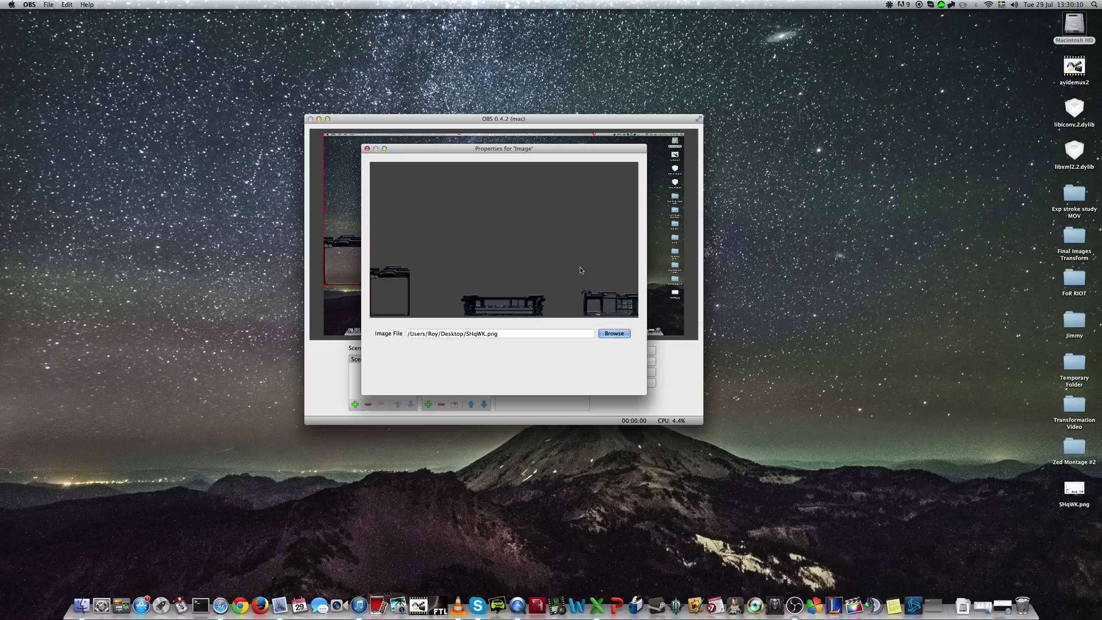
# Step: Resize the image overlay and the Display Capture to fill the preview
pyautogui.click(366, 149)
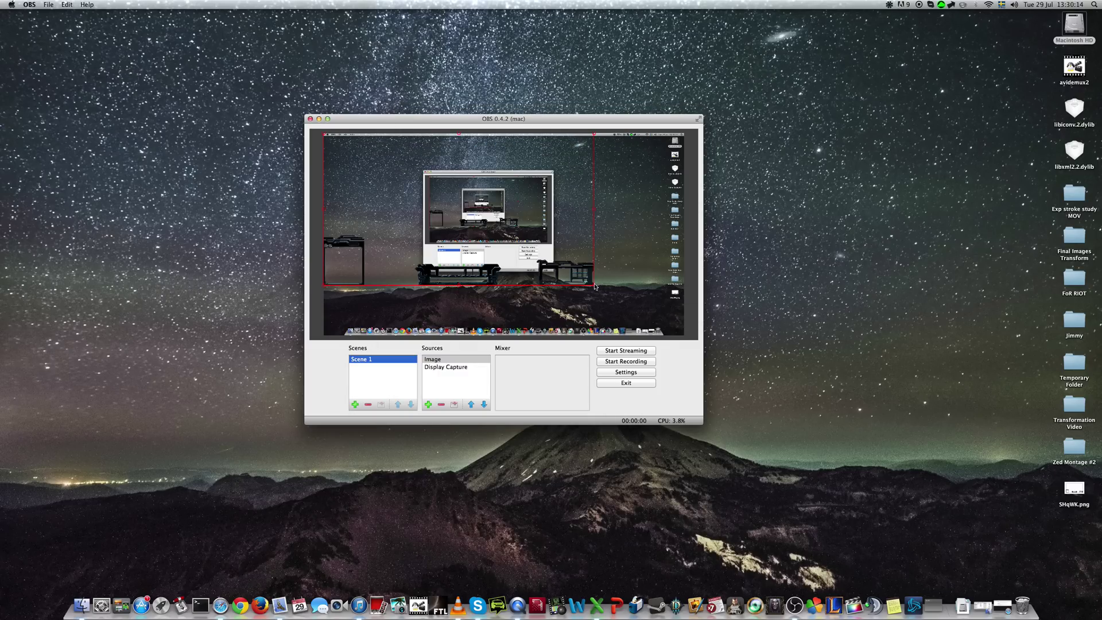
pyautogui.moveTo(595, 285); pyautogui.dragTo(667, 334)
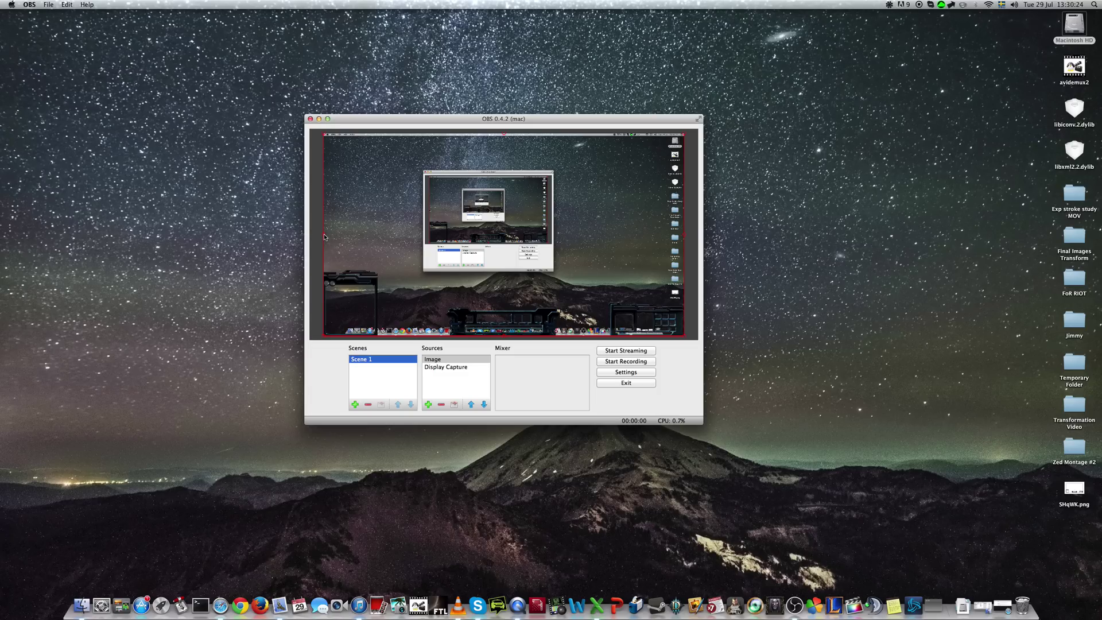
pyautogui.moveTo(325, 237)
pyautogui.mouseDown()
pyautogui.moveTo(351, 235)
pyautogui.moveTo(326, 233)
pyautogui.mouseUp()
pyautogui.click(511, 386)
# Step: Launch Soundflowerbed from Applications > Soundflower and check its menu
pyautogui.doubleClick(1075, 26)
pyautogui.click(745, 151)
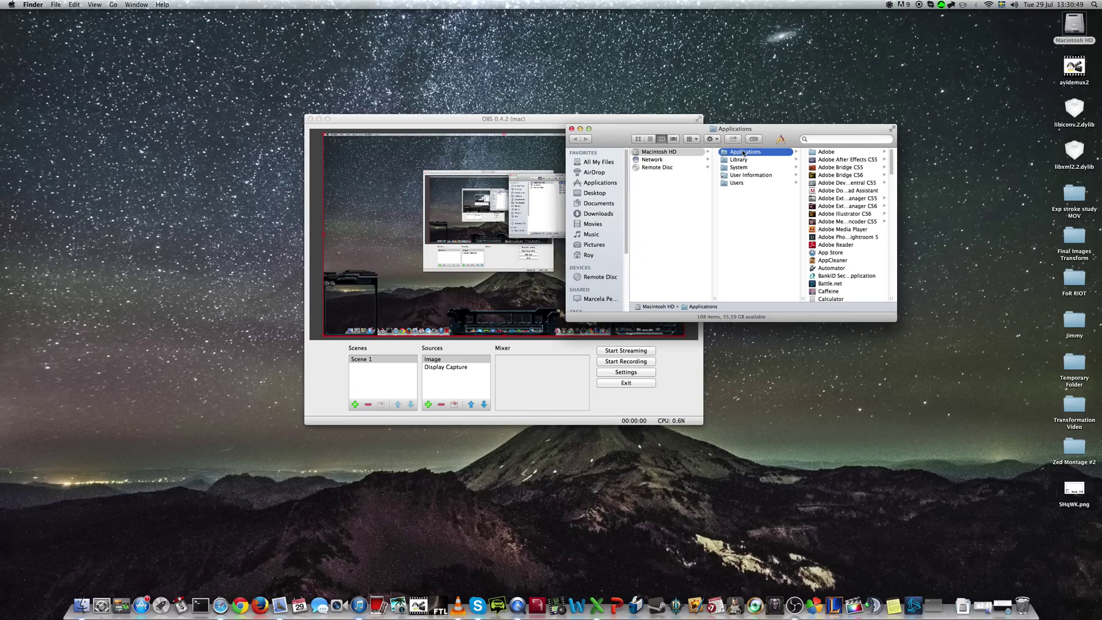
pyautogui.scroll(-3, 837, 217)
pyautogui.scroll(-10, 836, 217)
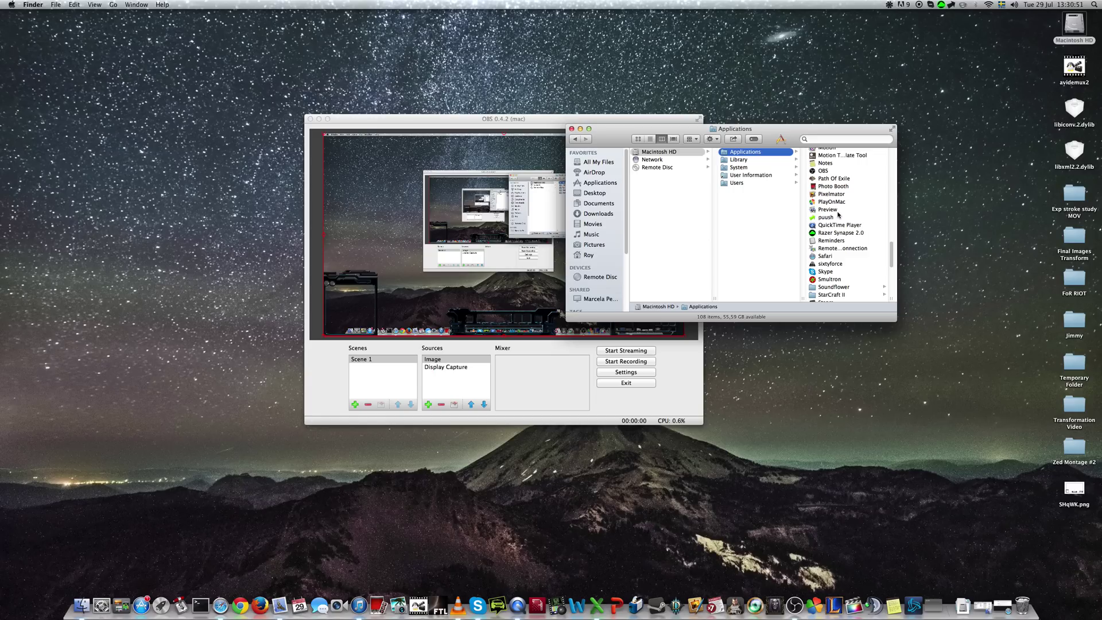
pyautogui.click(840, 287)
pyautogui.doubleClick(849, 168)
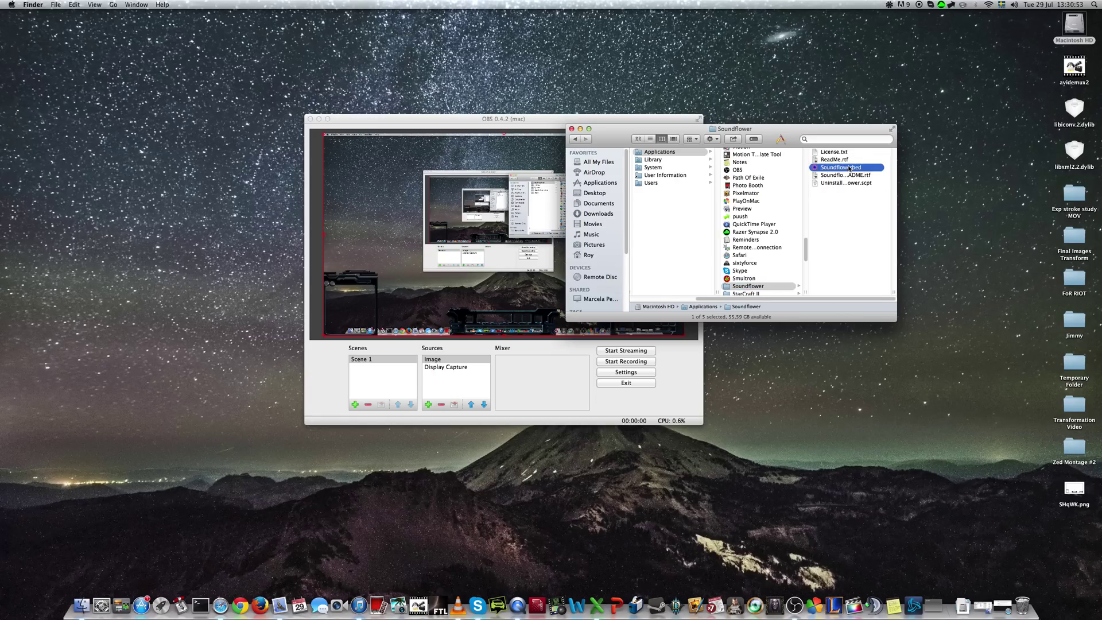
pyautogui.click(889, 4)
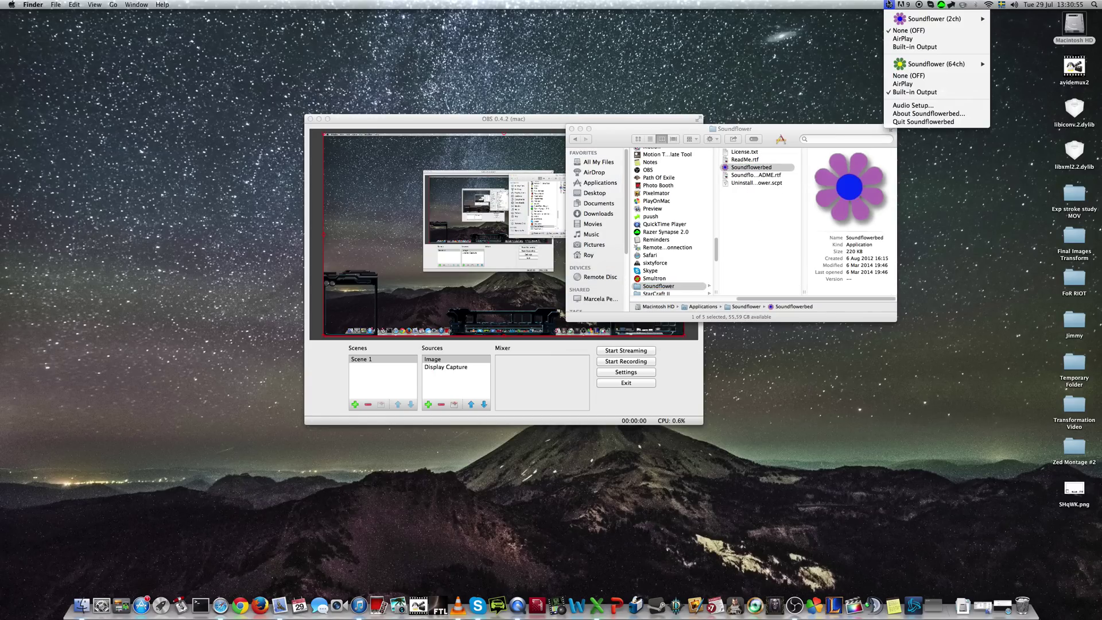
pyautogui.click(889, 5)
# Step: Open LineIn and LineIn copy, placing the second window below the first
pyautogui.scroll(5, 676, 215)
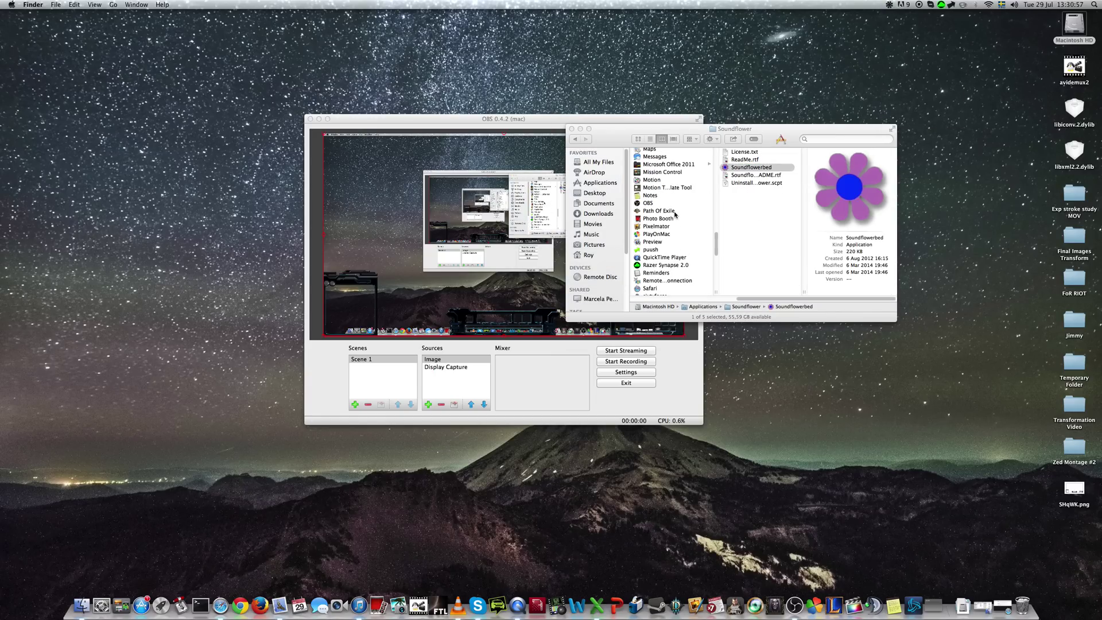
pyautogui.scroll(1, 675, 215)
pyautogui.click(664, 180)
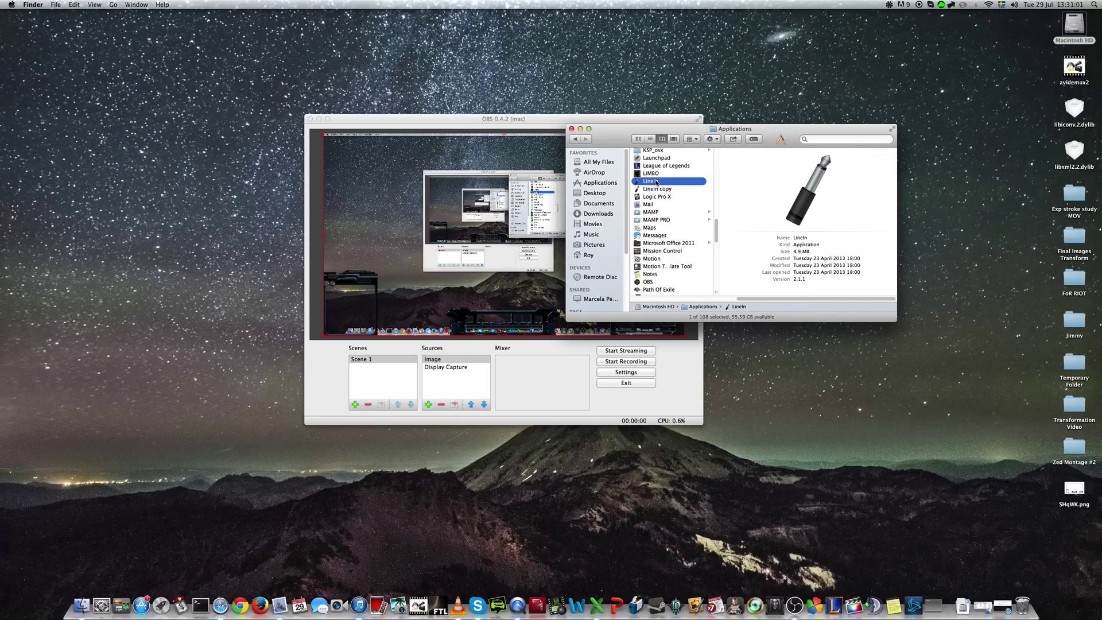
pyautogui.rightClick(657, 183)
pyautogui.press('Escape')
pyautogui.press('Down')
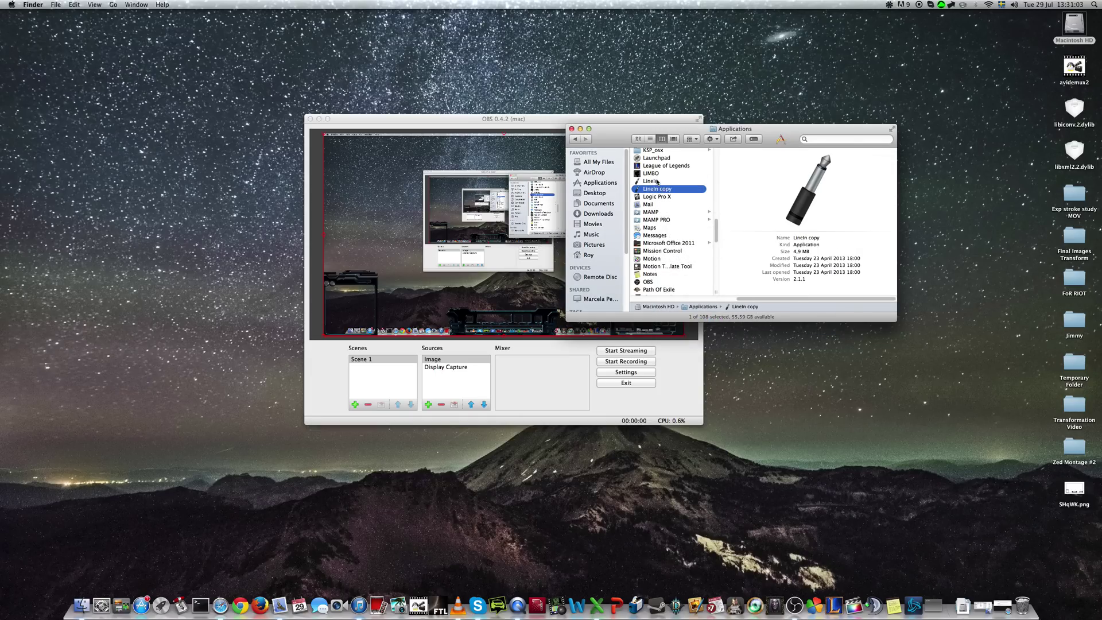
pyautogui.press('super+o')
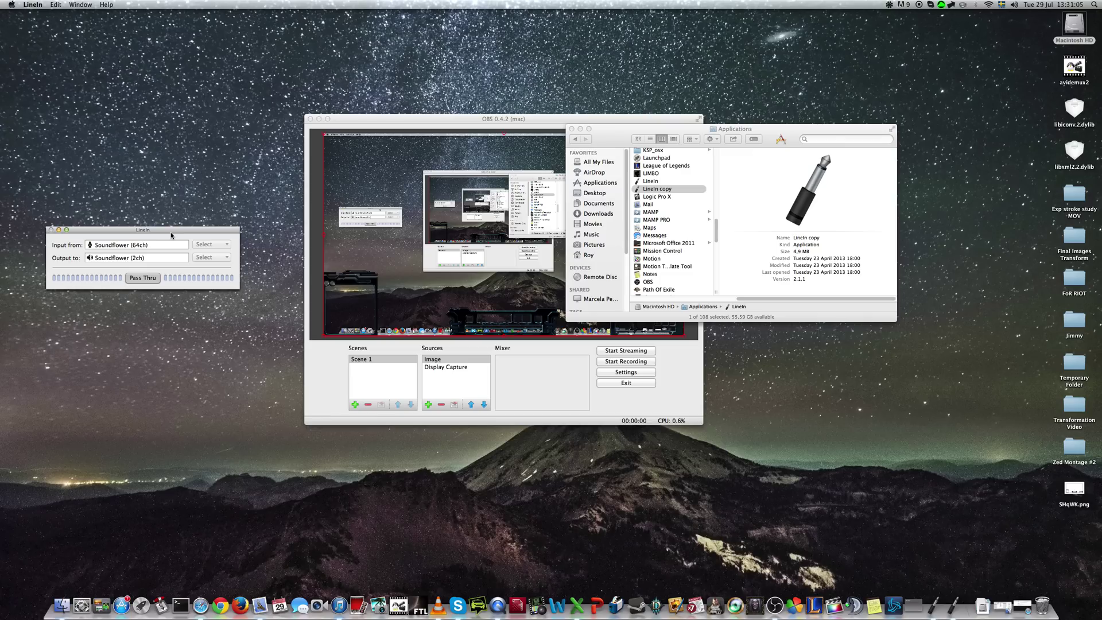
pyautogui.moveTo(171, 235); pyautogui.dragTo(170, 296)
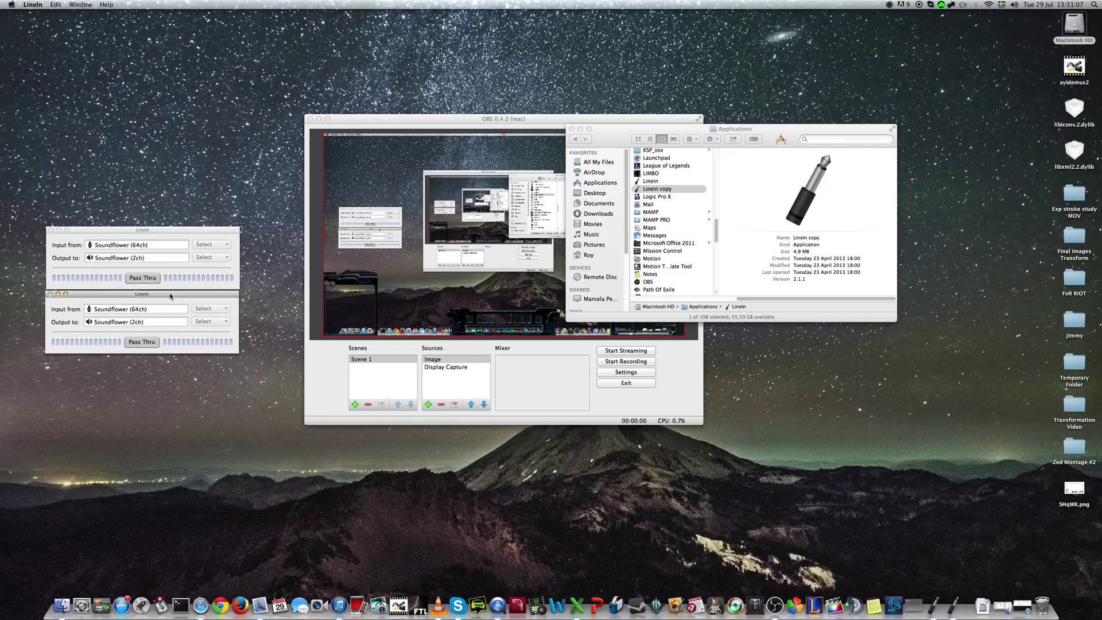
# Step: Set the upper LineIn window's input to Built-in Microphone and turn on Pass Thru
pyautogui.click(572, 128)
pyautogui.click(149, 278)
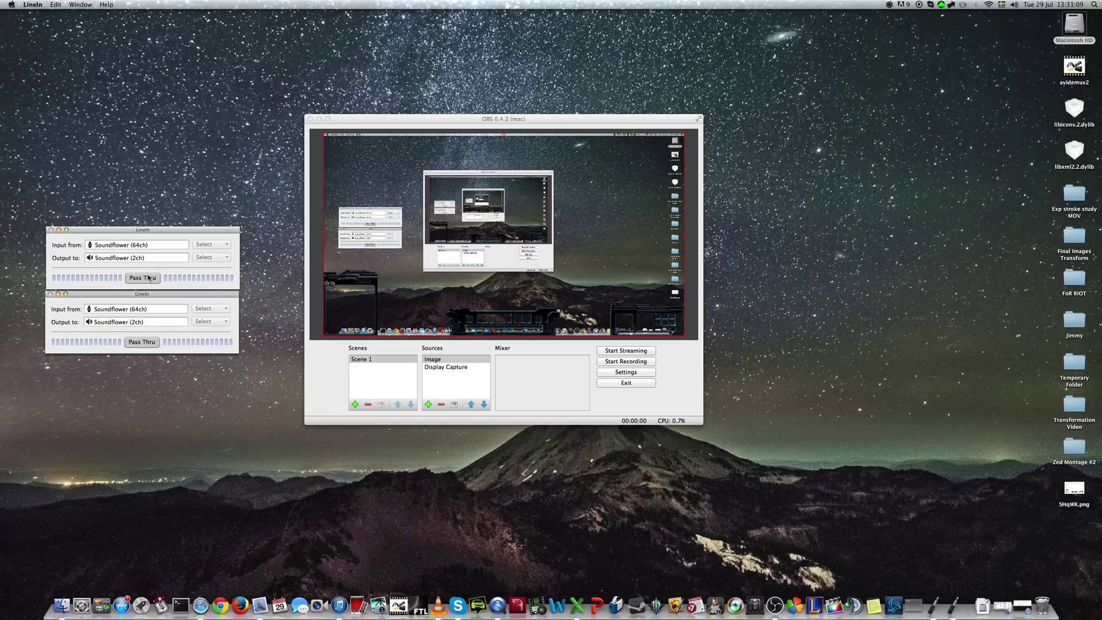
pyautogui.click(206, 243)
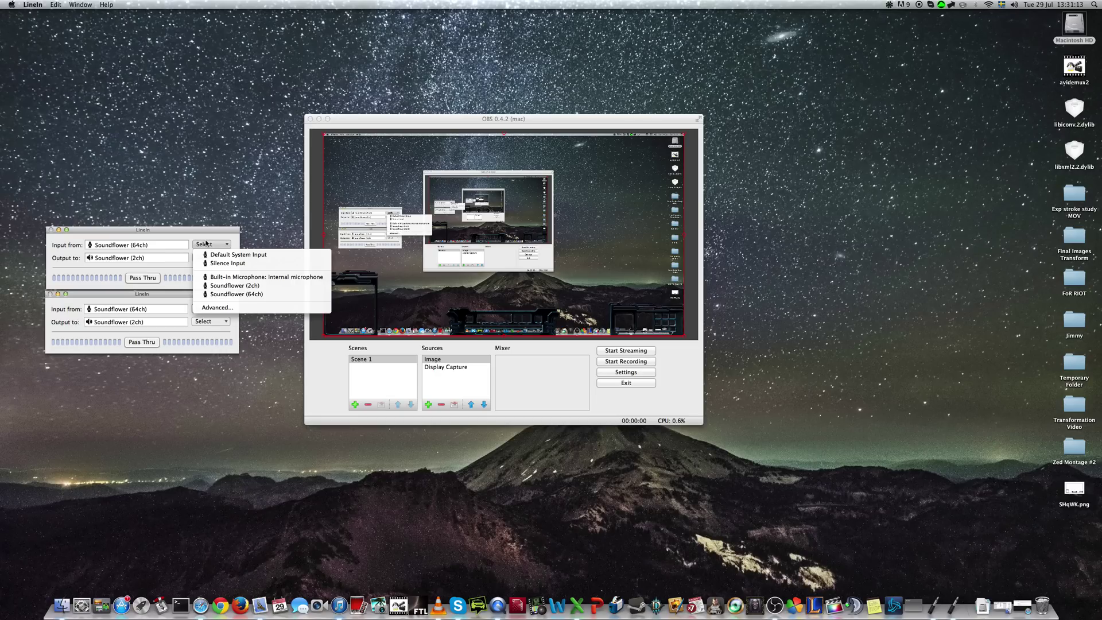
pyautogui.click(246, 278)
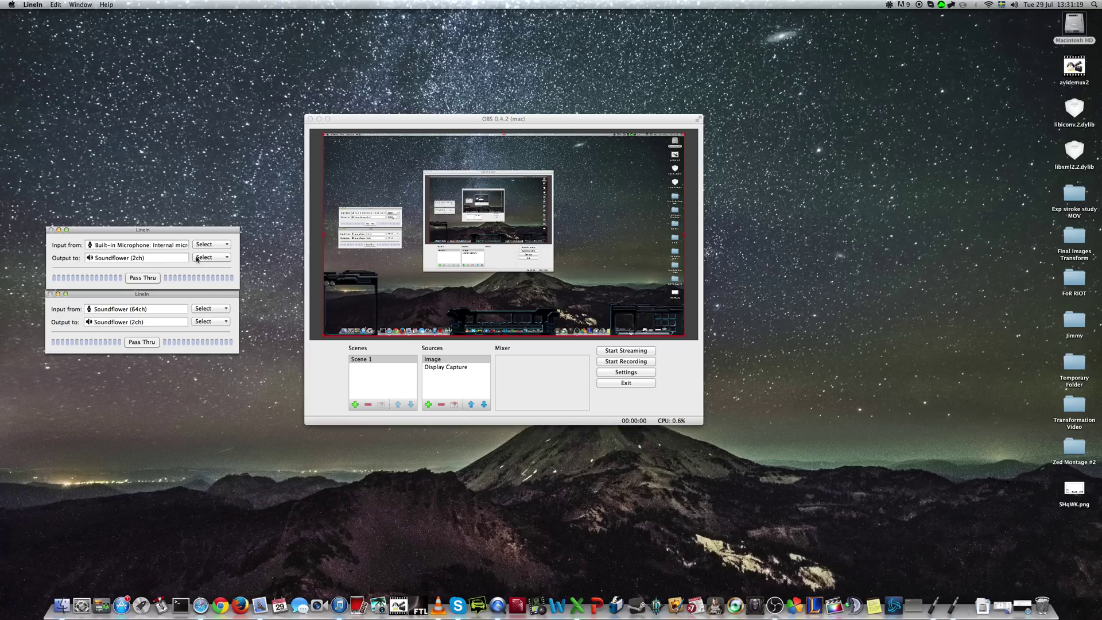
pyautogui.click(143, 278)
# Step: Keep Soundflower (64ch) as the second window's input and turn on Pass Thru
pyautogui.click(206, 309)
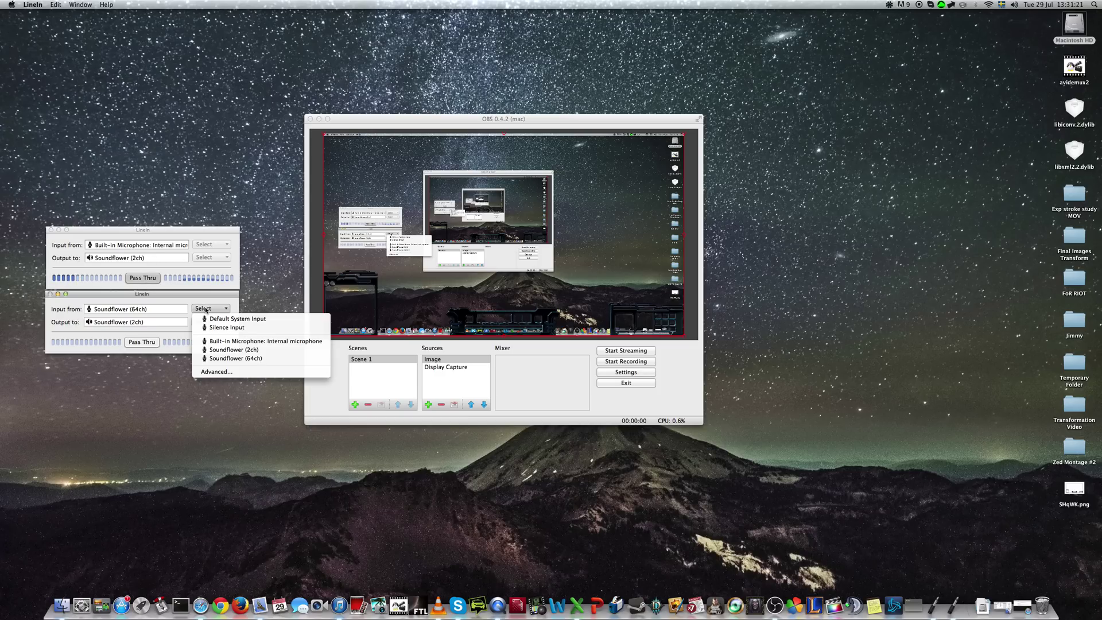
pyautogui.click(147, 317)
pyautogui.click(151, 341)
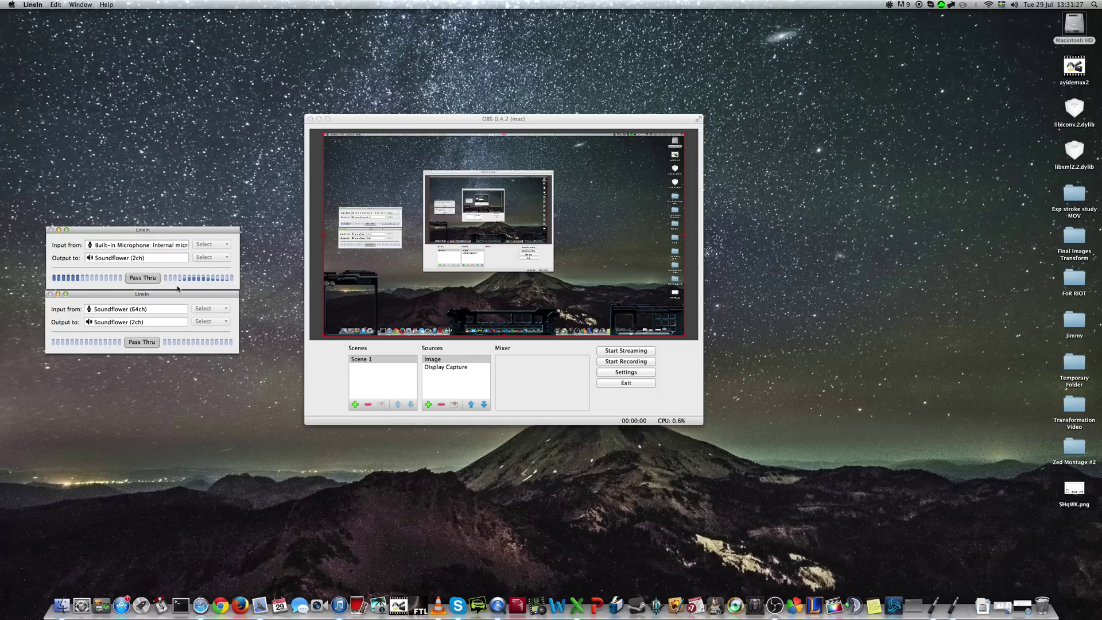
pyautogui.click(81, 606)
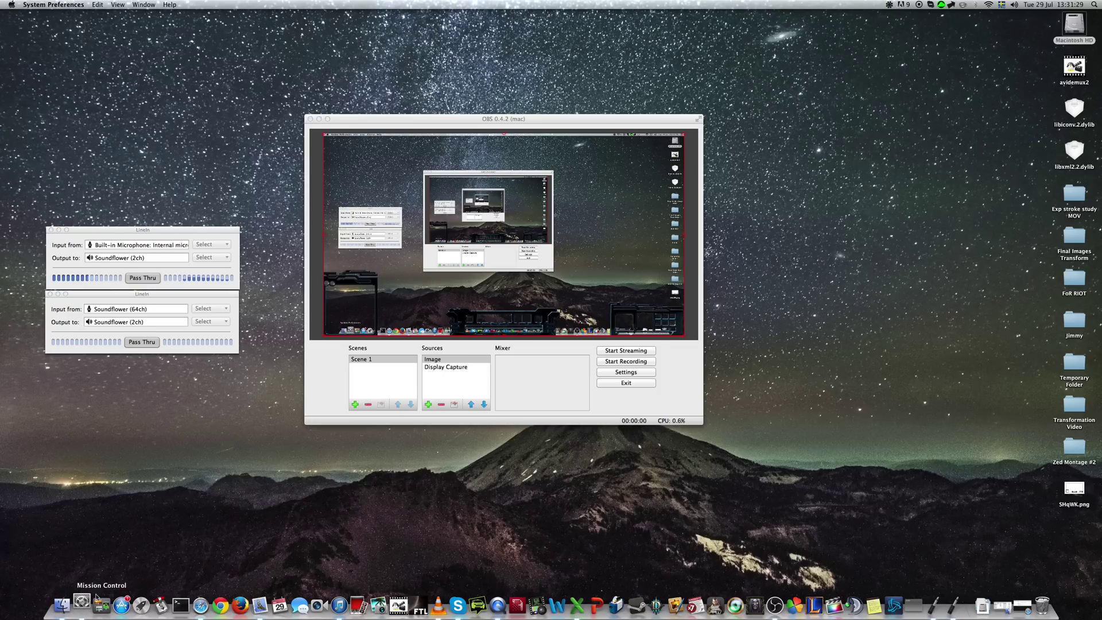
pyautogui.click(693, 210)
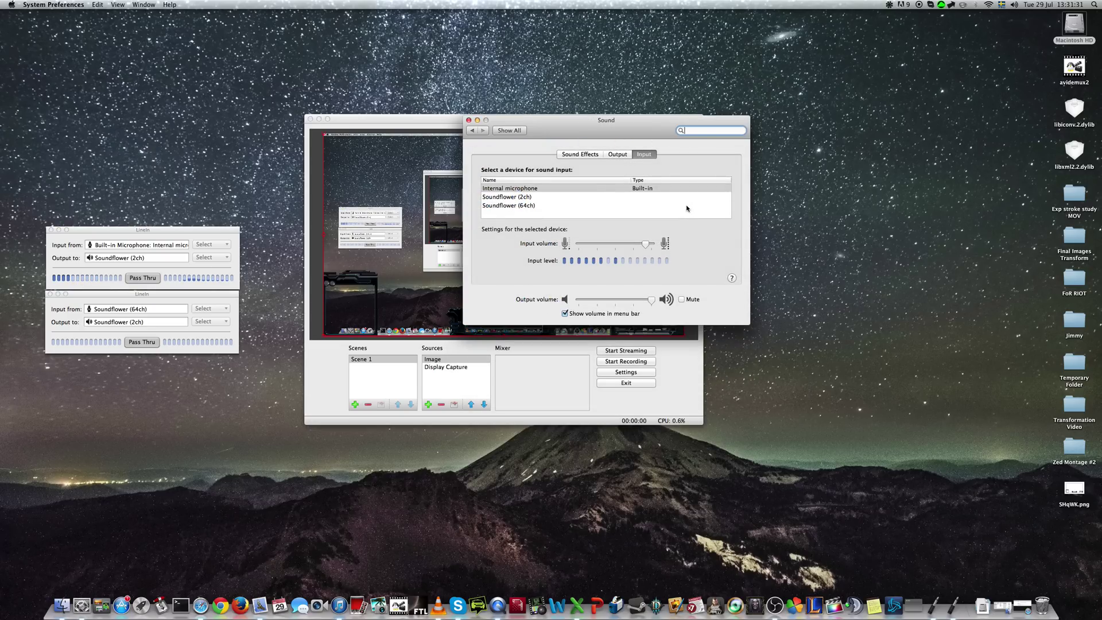
pyautogui.click(619, 154)
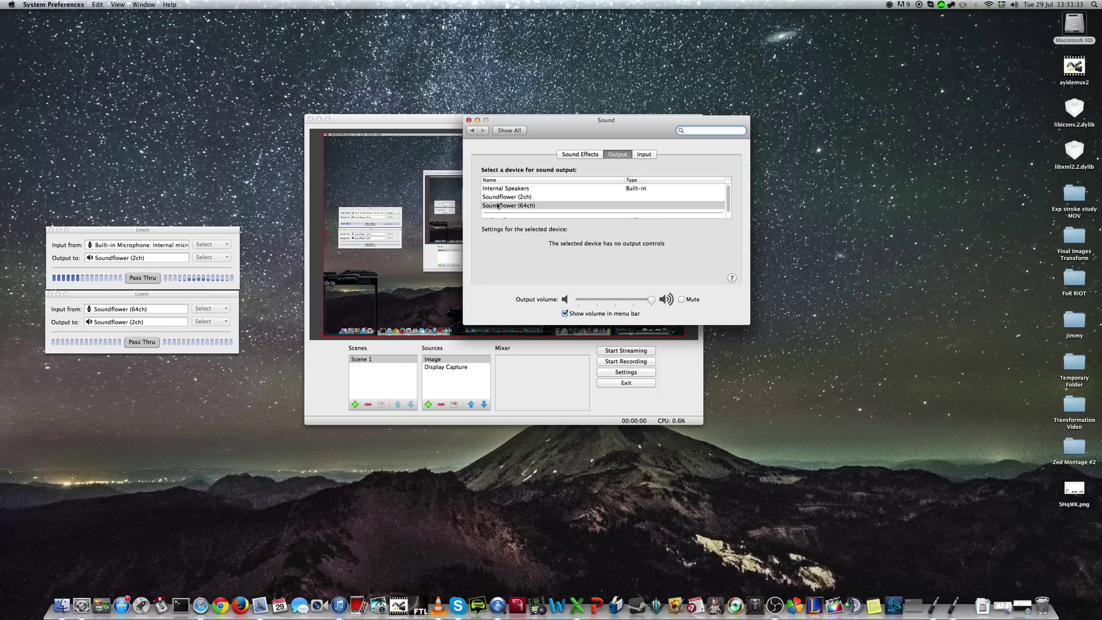
pyautogui.click(644, 154)
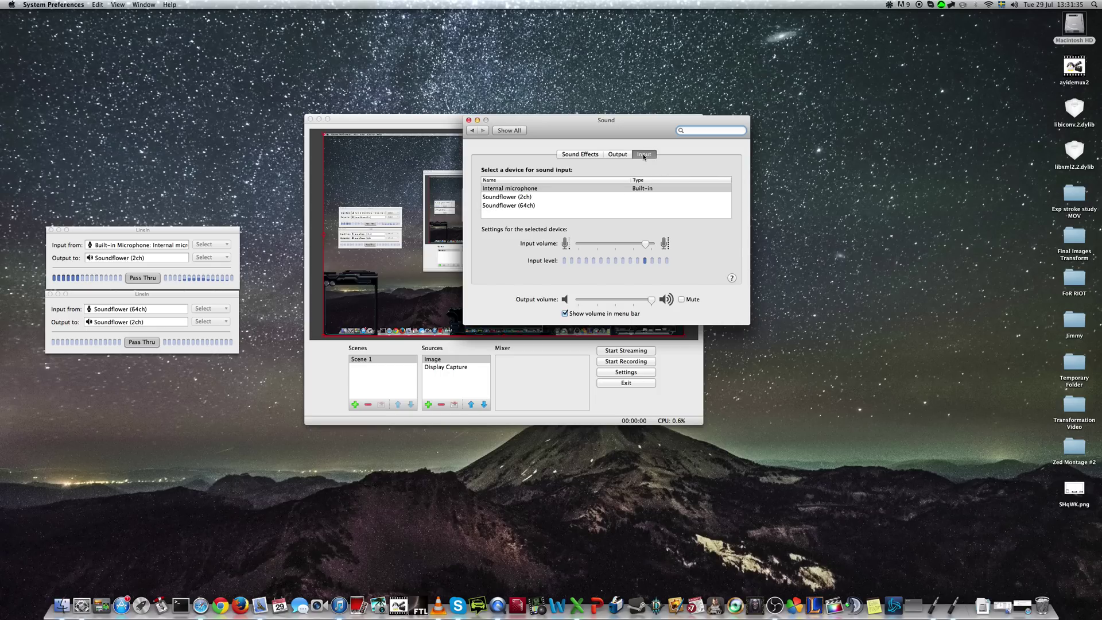
pyautogui.click(468, 120)
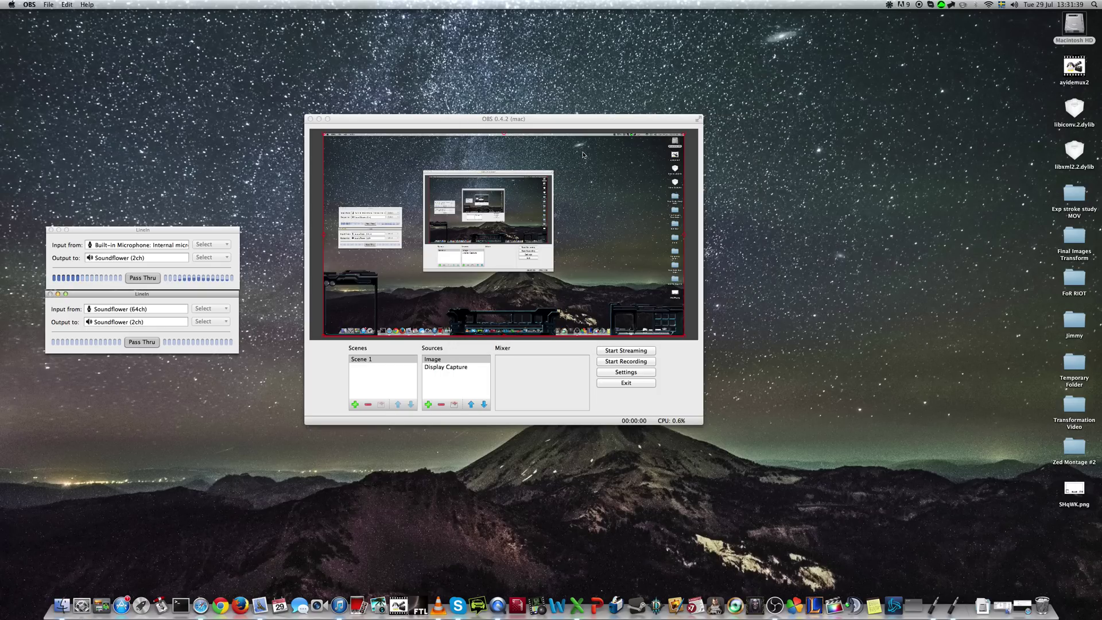
pyautogui.click(889, 4)
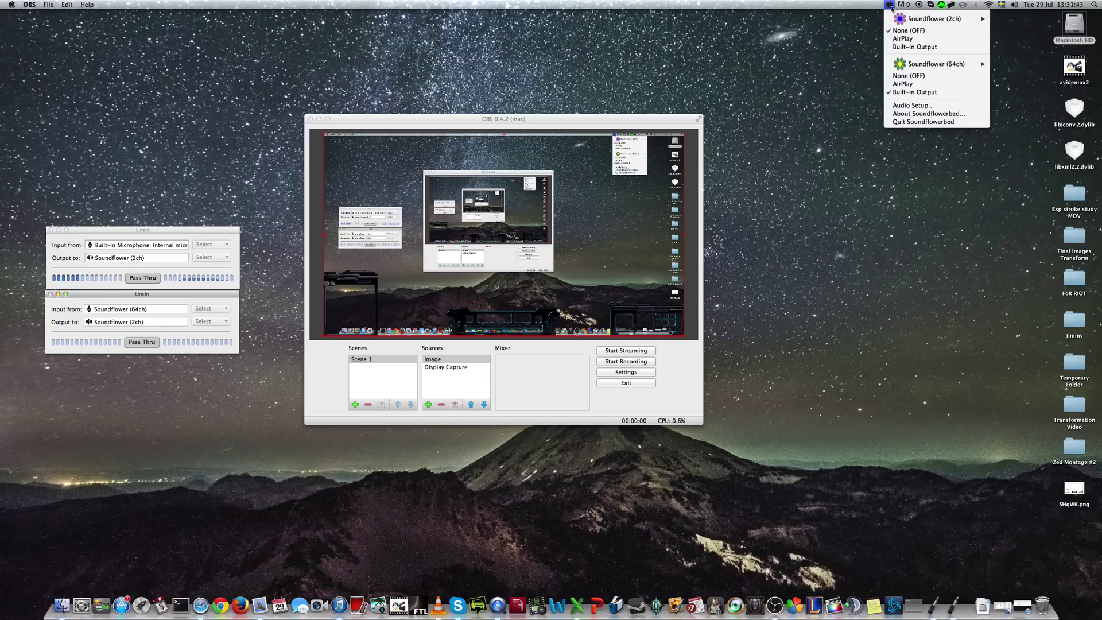
pyautogui.click(906, 31)
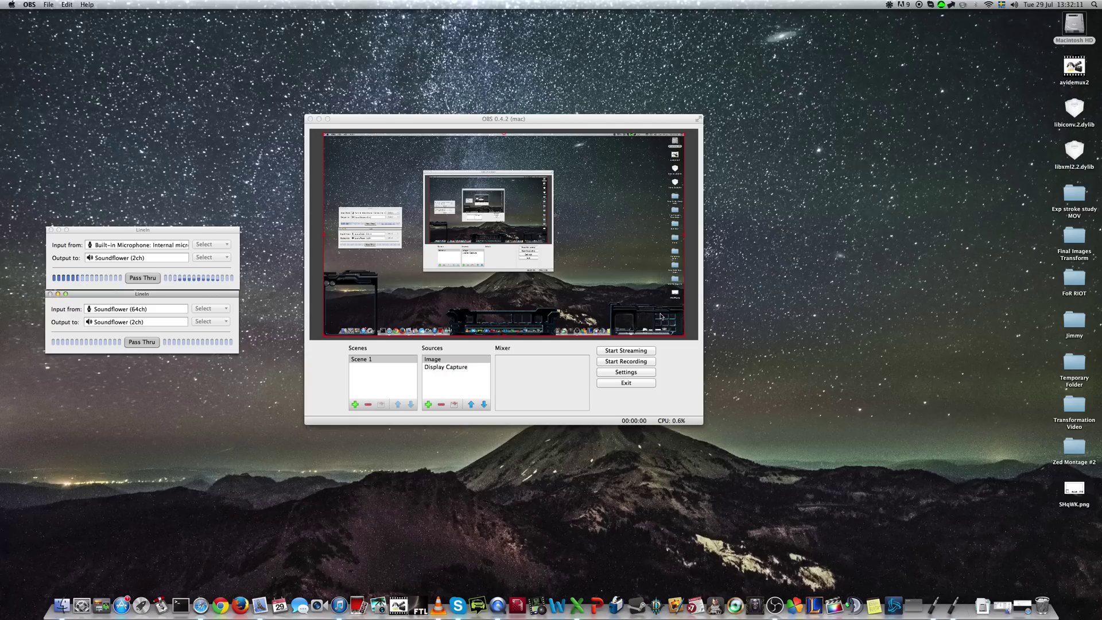
pyautogui.press('F2')
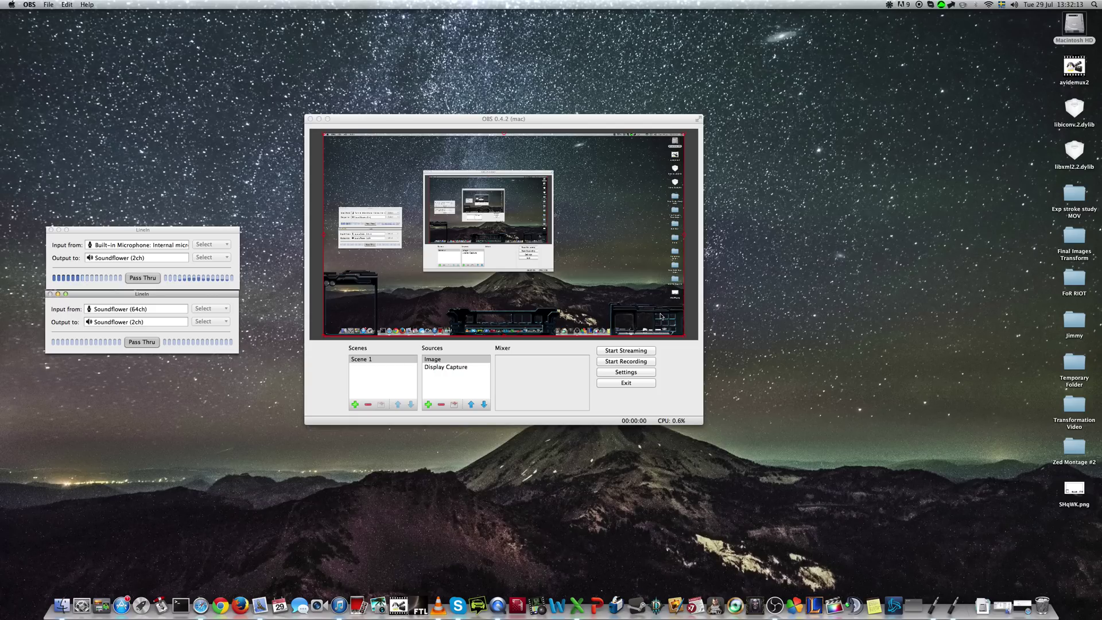